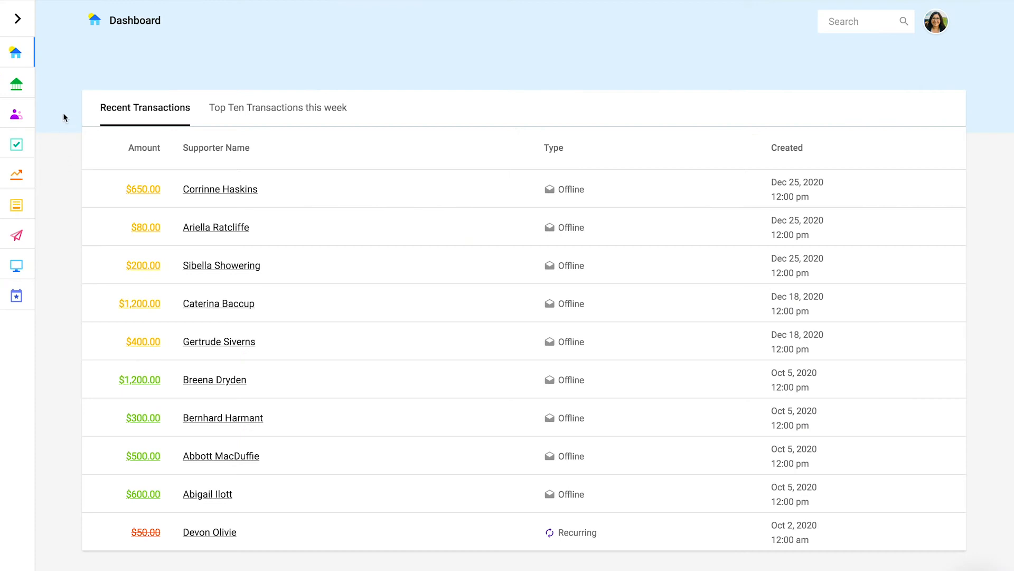
Open the Subscriptions list in the Supporters section and collapse the navigation sidebar
left_click(16, 113)
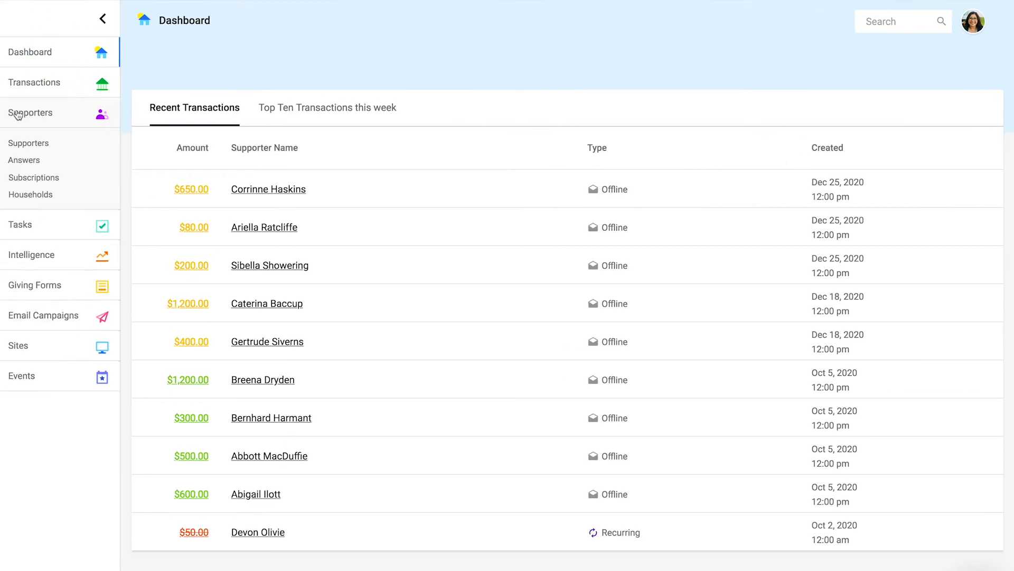
left_click(36, 180)
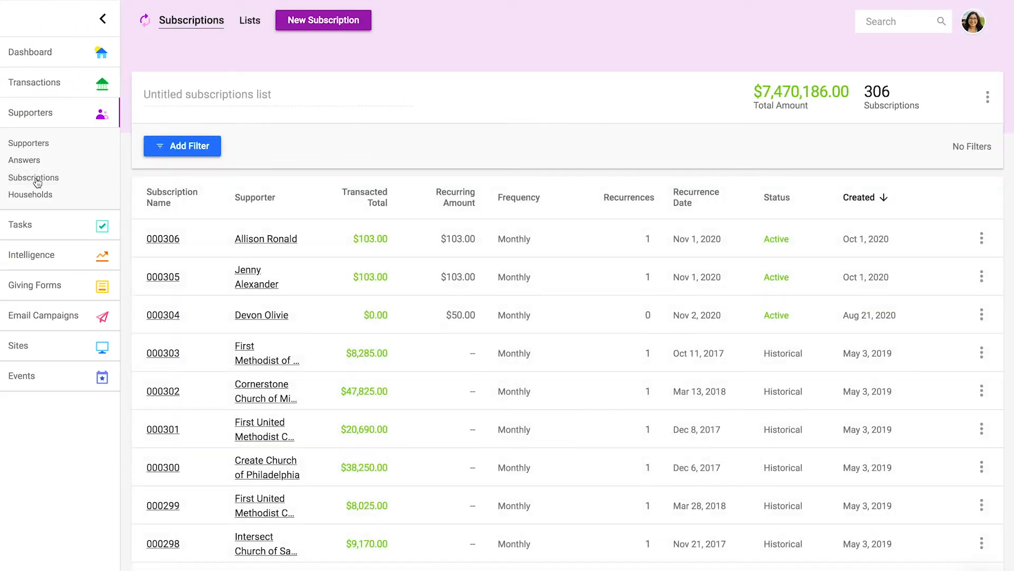
left_click(102, 19)
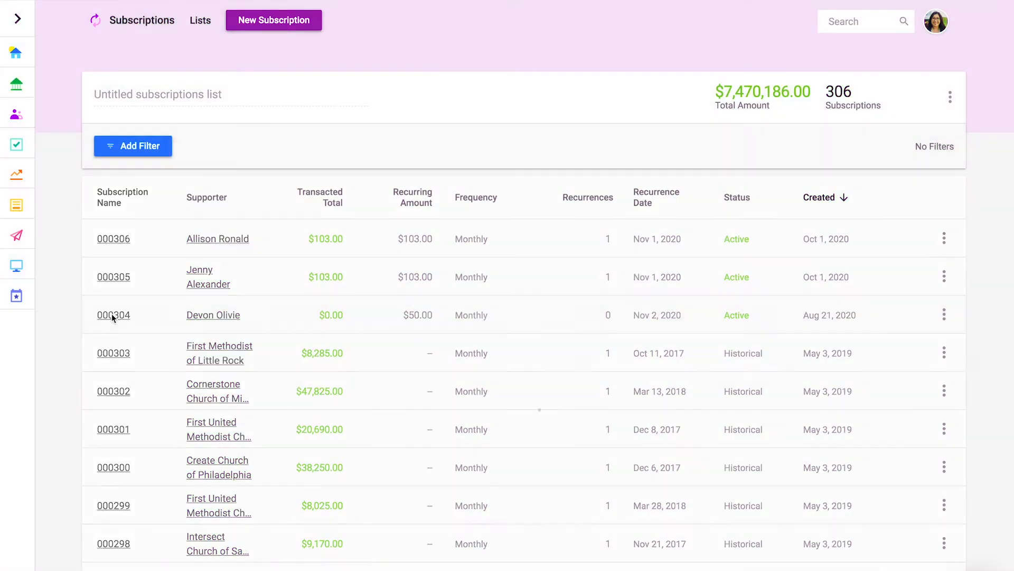
View the edit form of the active $50 monthly subscription and the subscriptions on its supporter's profile
left_click(112, 315)
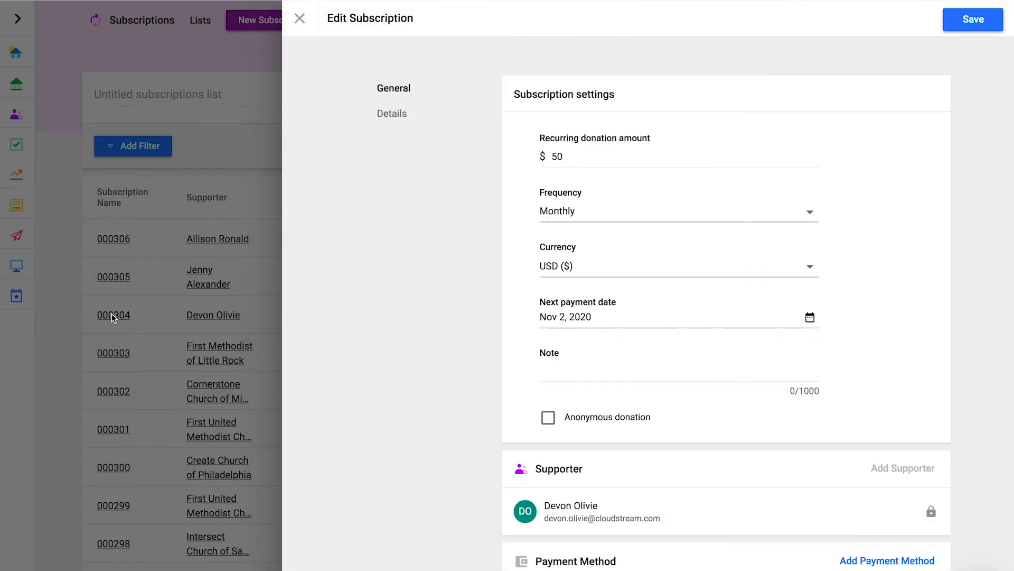
left_click(299, 20)
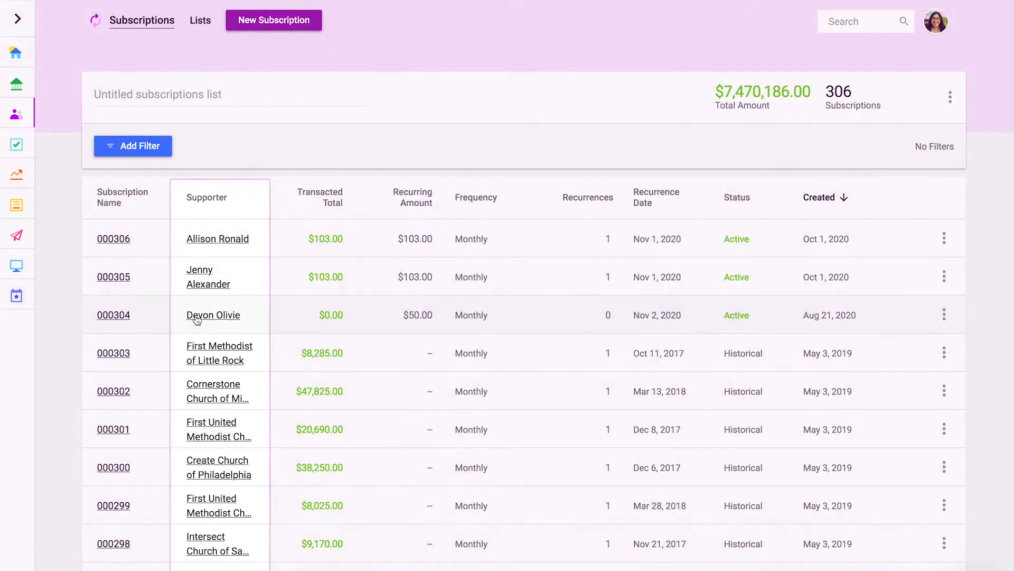
left_click(195, 316)
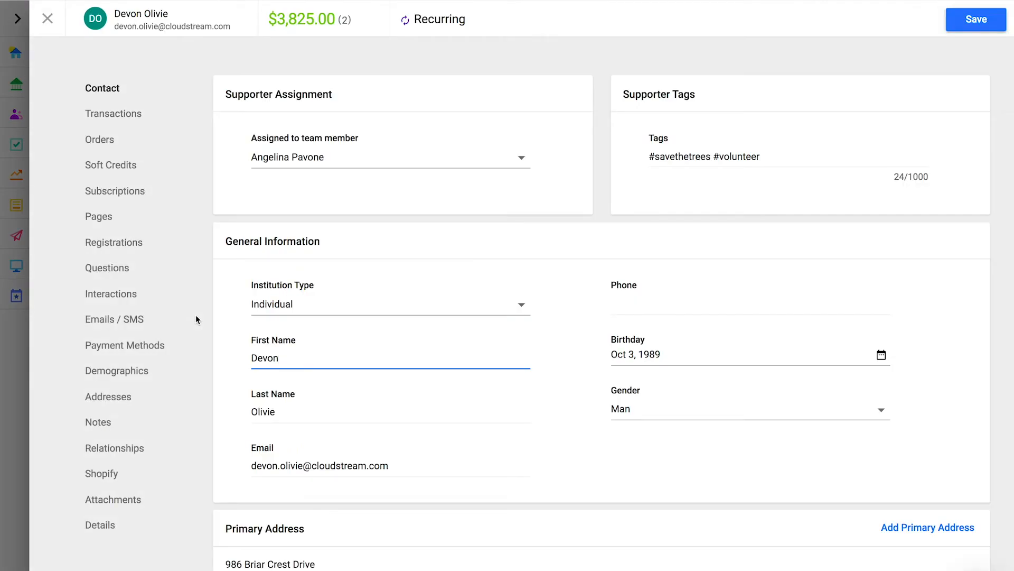
left_click(96, 193)
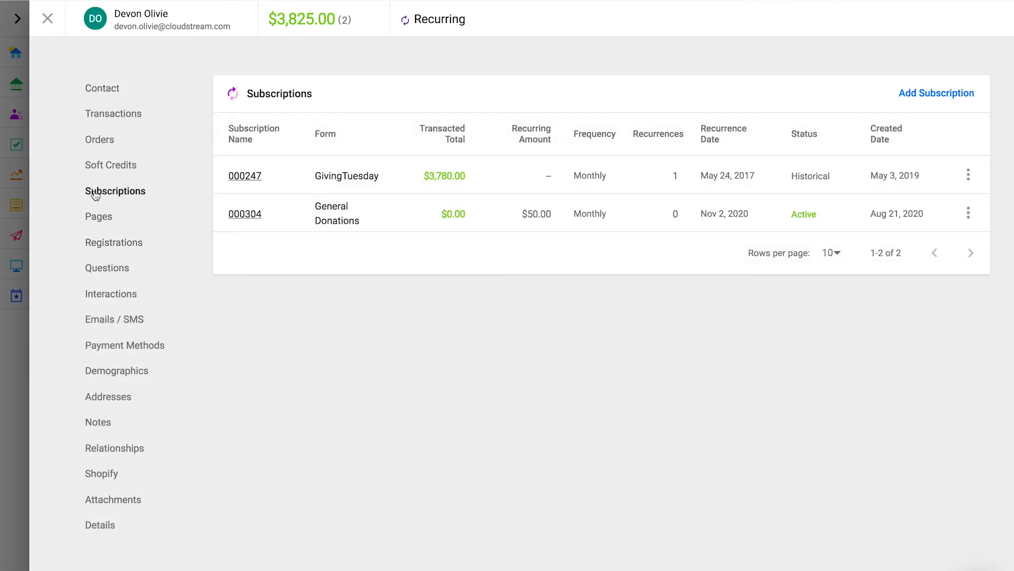
left_click(48, 19)
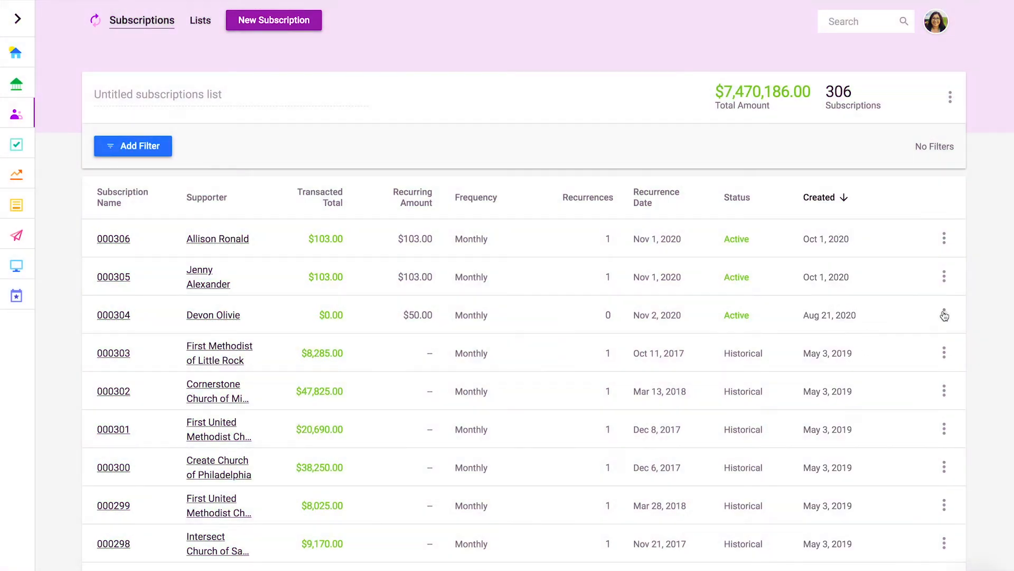
View the actions offered for the active $50 subscription and for the whole list, including the saved lists
left_click(944, 314)
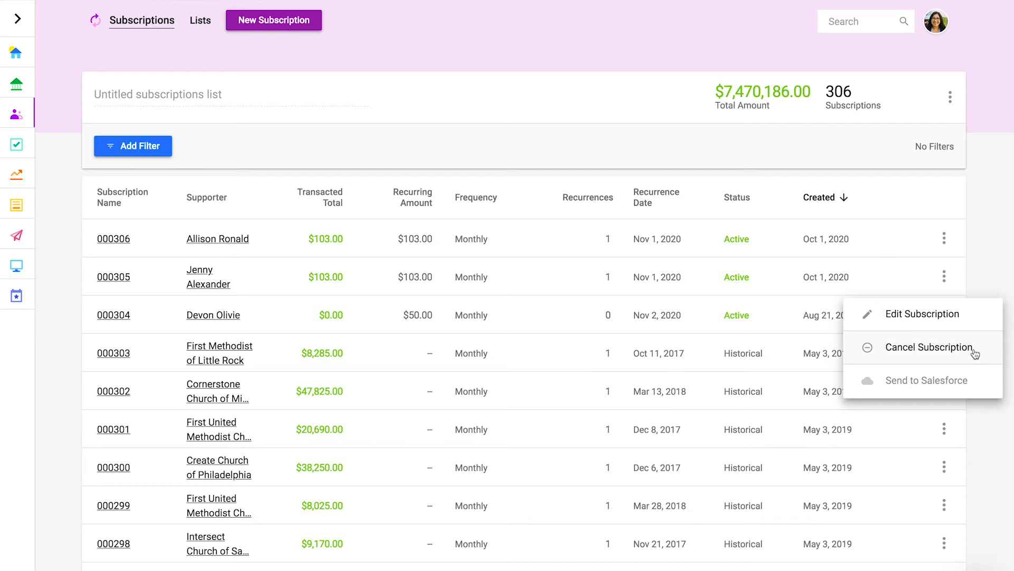
left_click(991, 265)
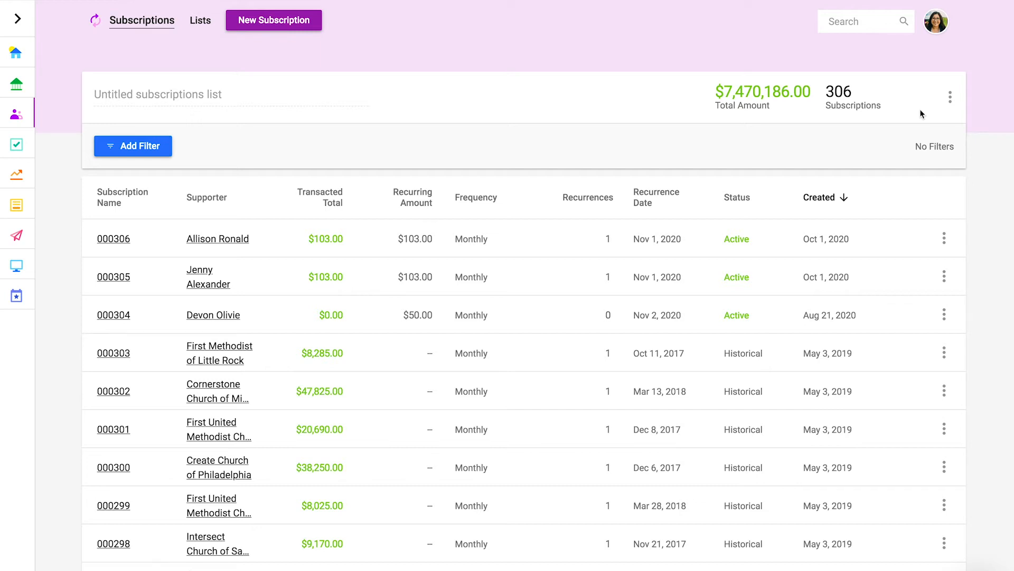
left_click(950, 98)
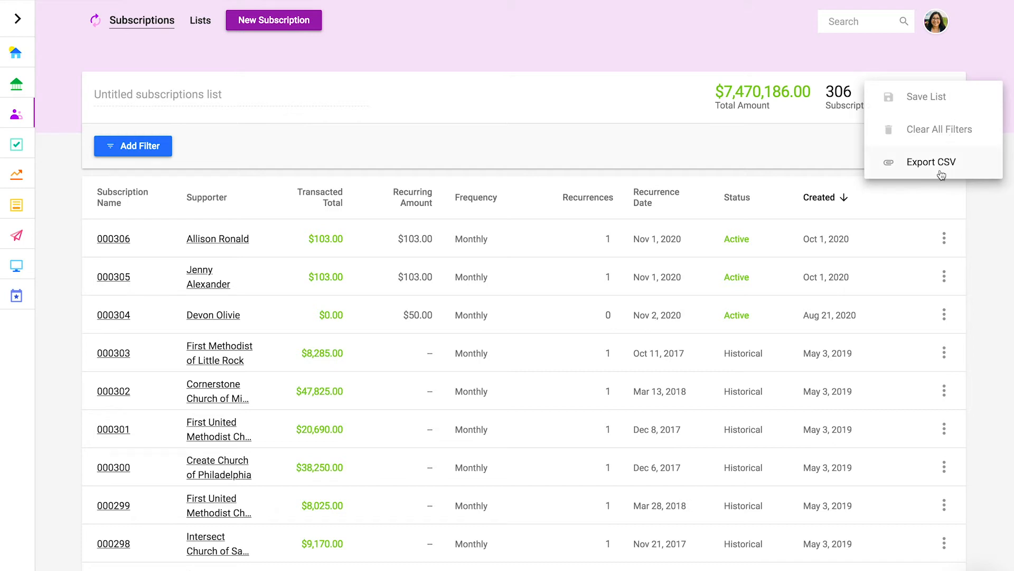
left_click(621, 92)
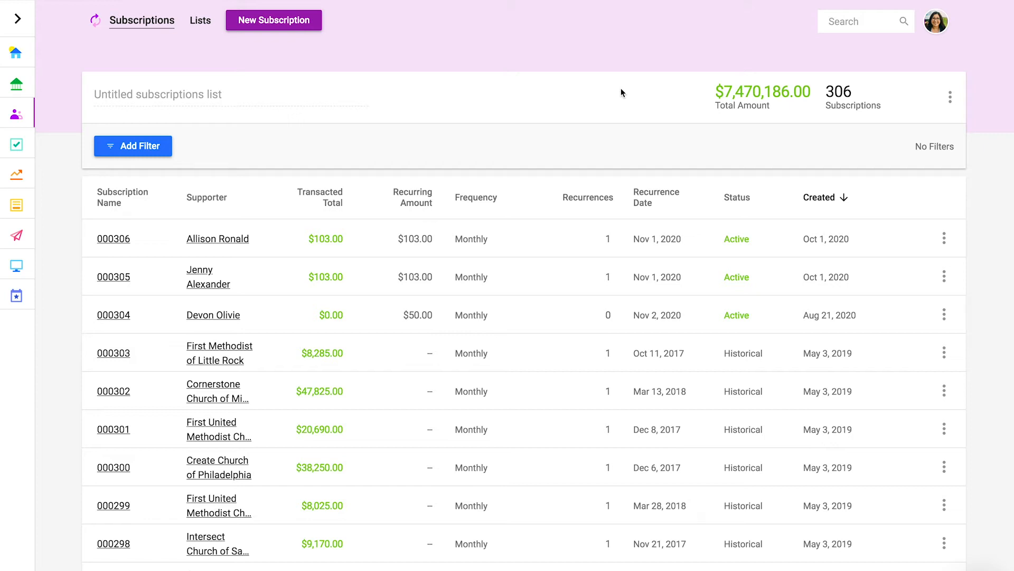
left_click(201, 24)
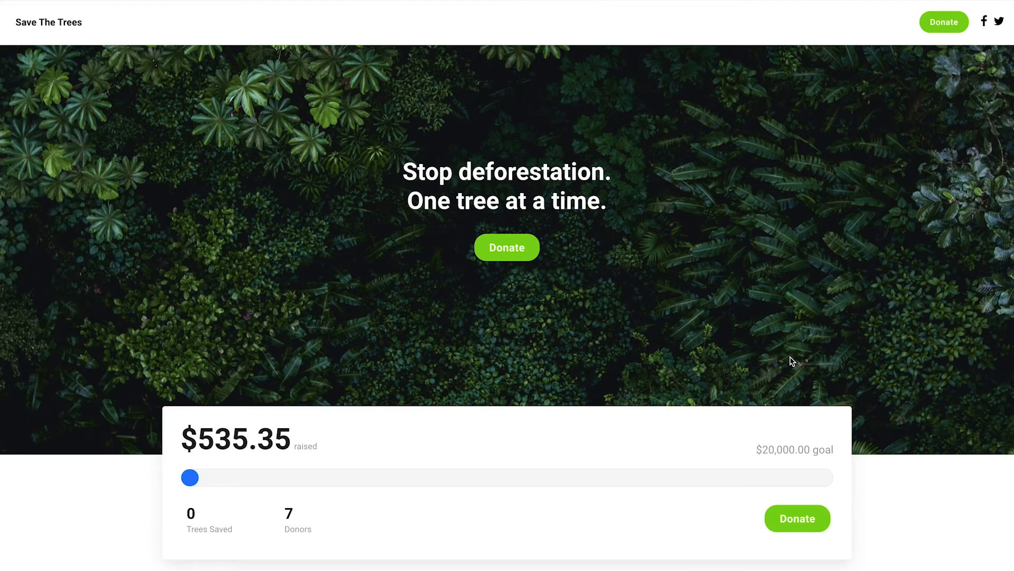
Start a donation on the Save The Trees page with an amount of $45 and a Monthly frequency
left_click(532, 256)
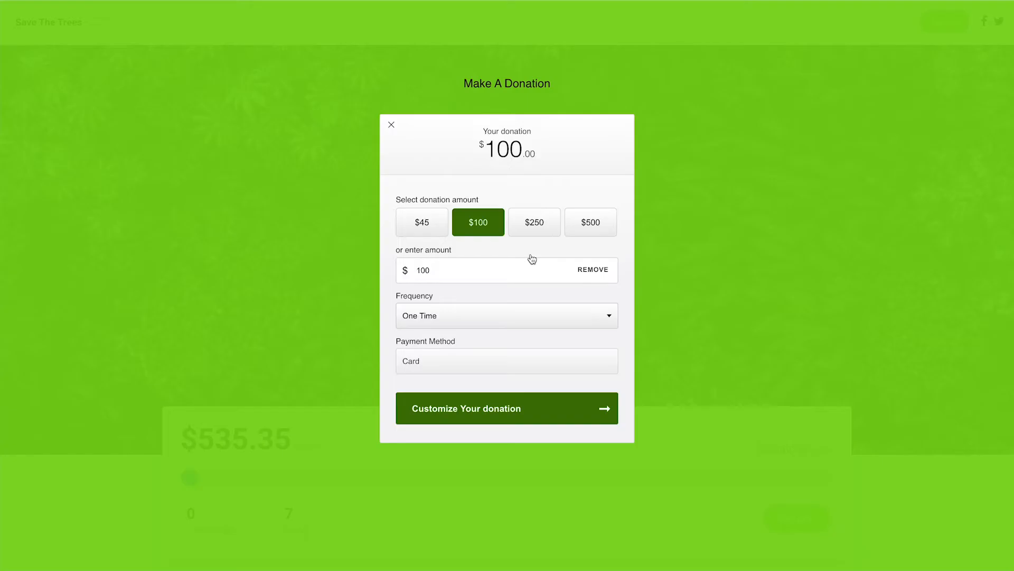
left_click(431, 232)
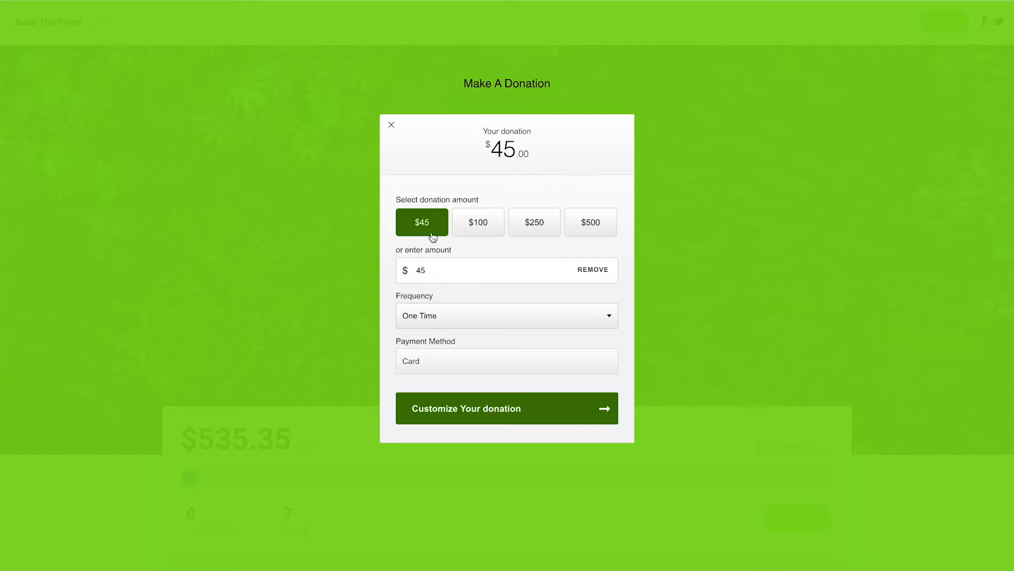
left_click(481, 313)
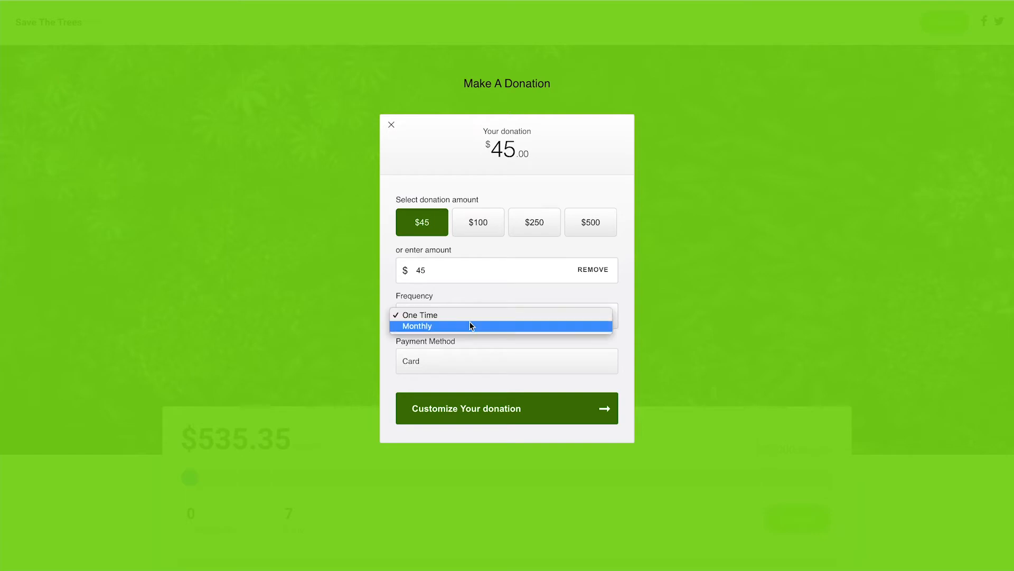
left_click(470, 326)
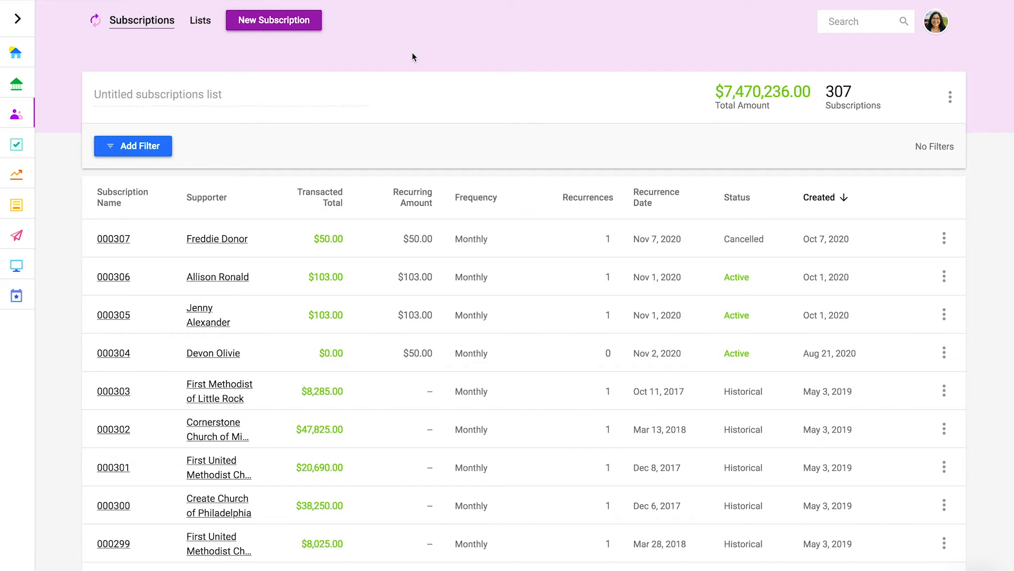
Start a new subscription with a recurring donation amount of $50 and a Monthly frequency
left_click(298, 26)
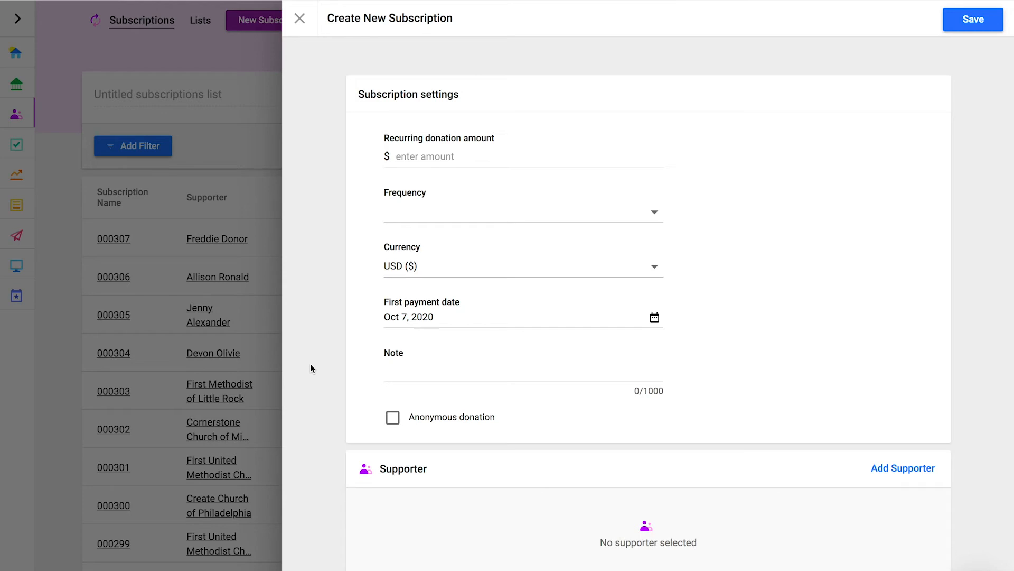
scroll(311, 368, "down", 4)
scroll(317, 368, "down", 1)
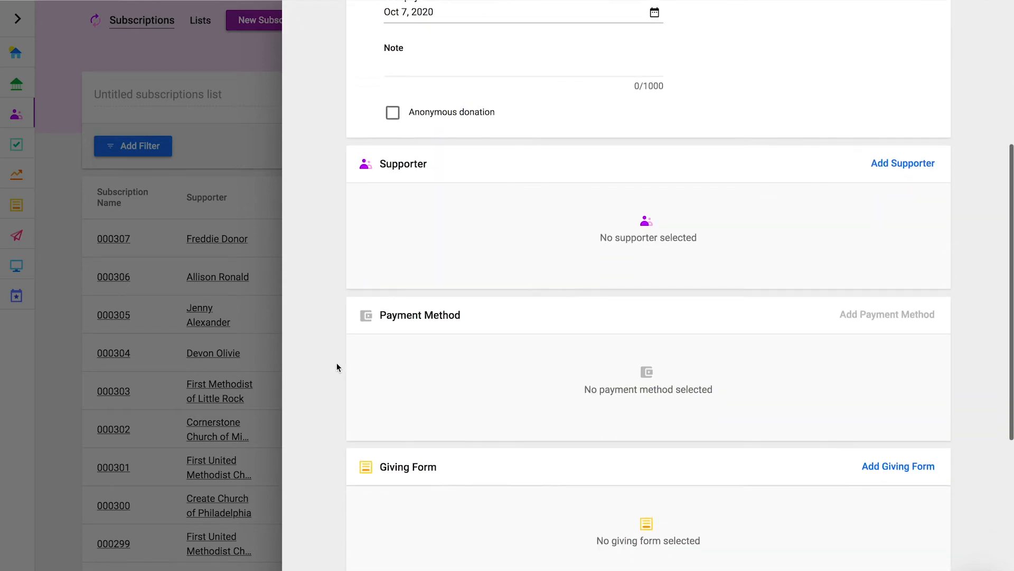
scroll(321, 368, "down", 2)
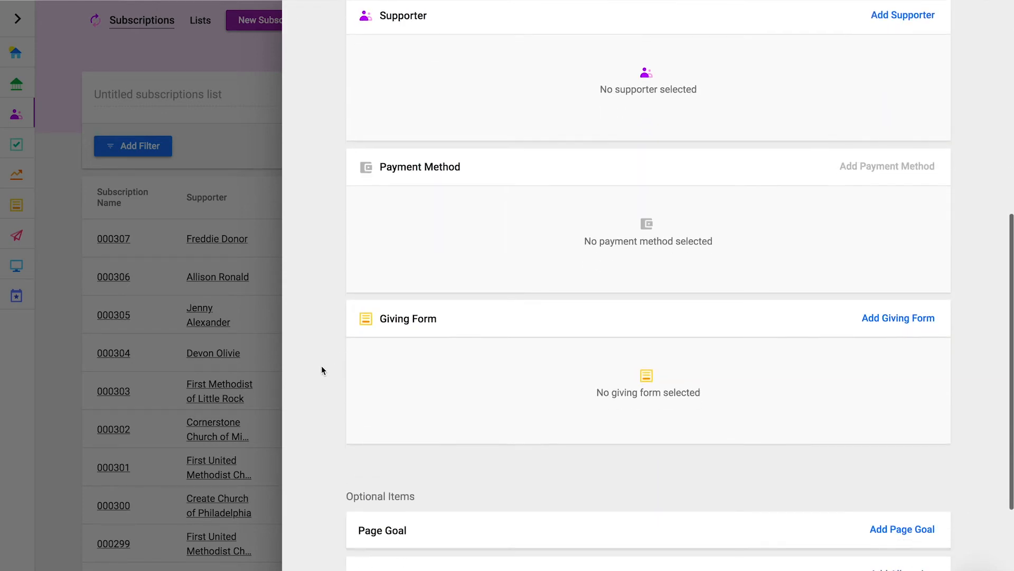
scroll(322, 365, "down", 4)
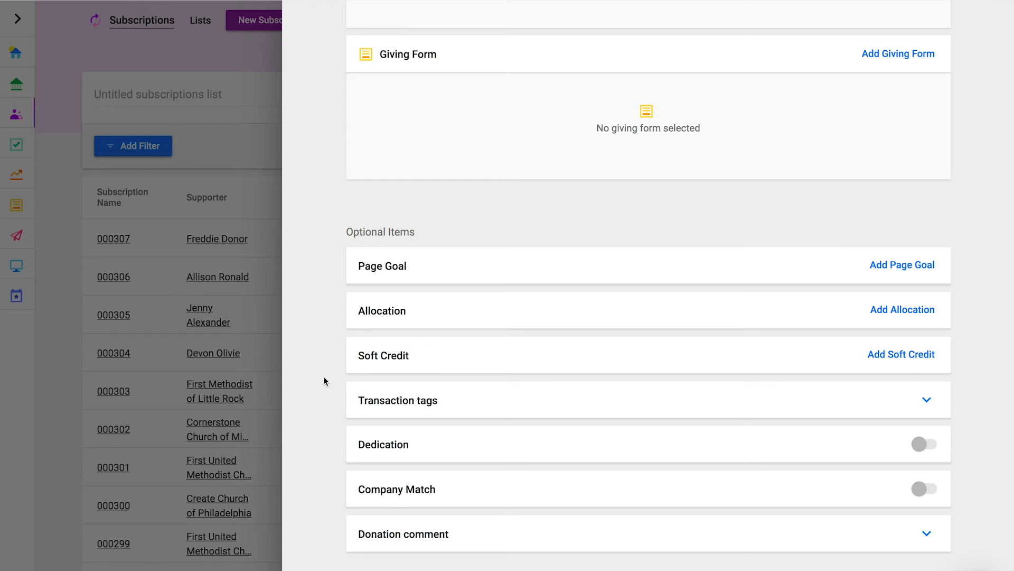
scroll(325, 381, "up", 10)
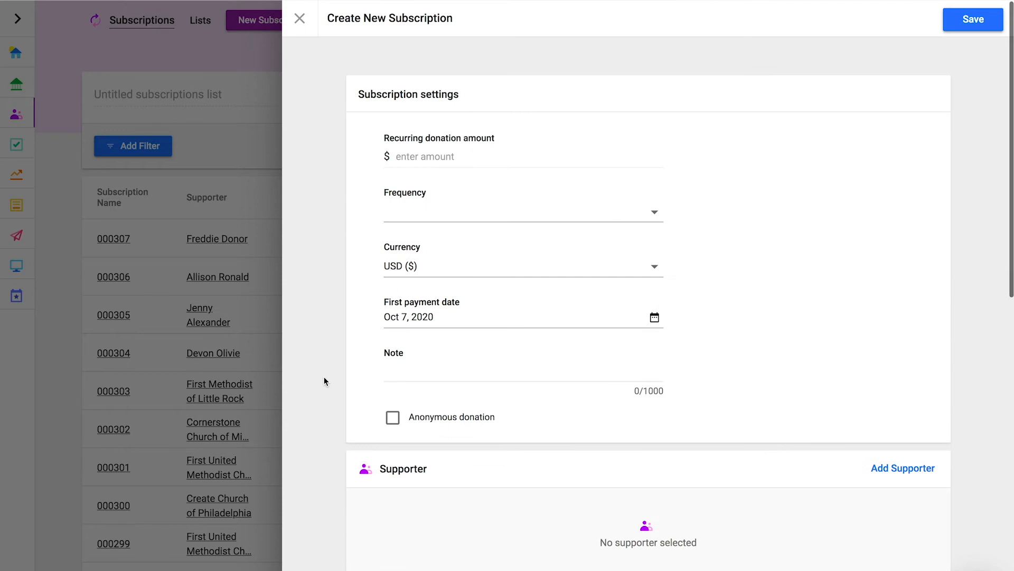
left_click(397, 158)
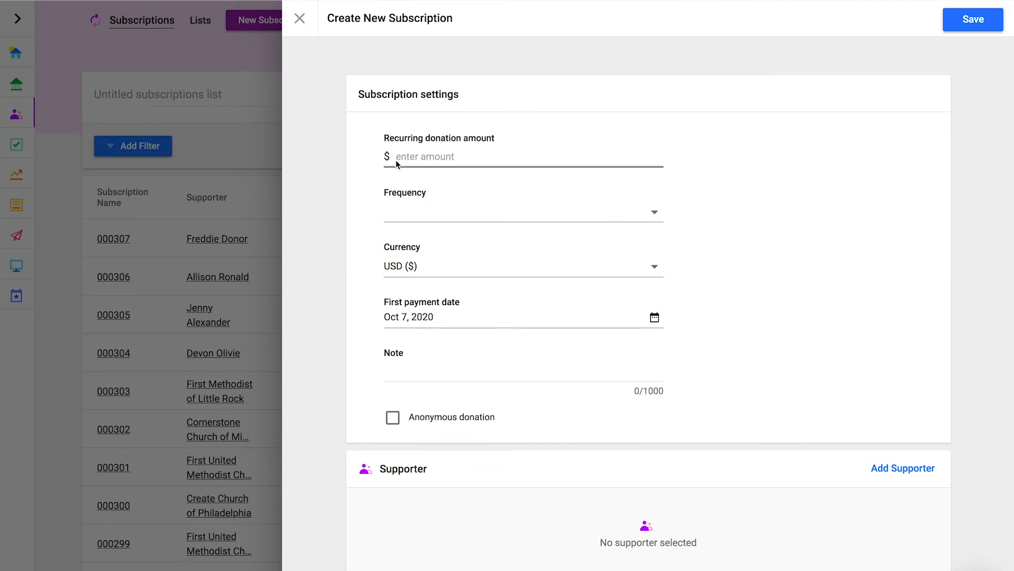
type("50")
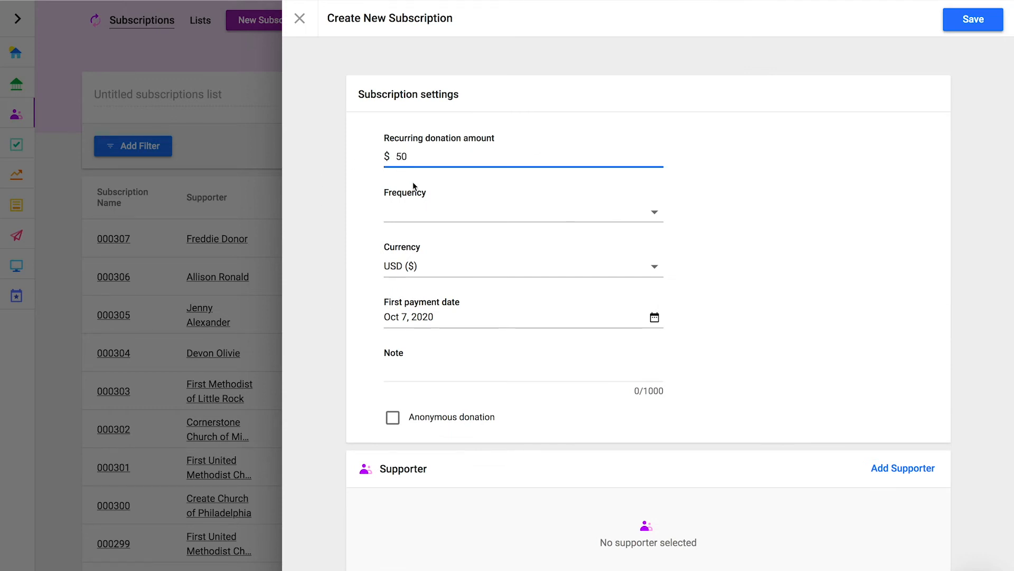
left_click(403, 213)
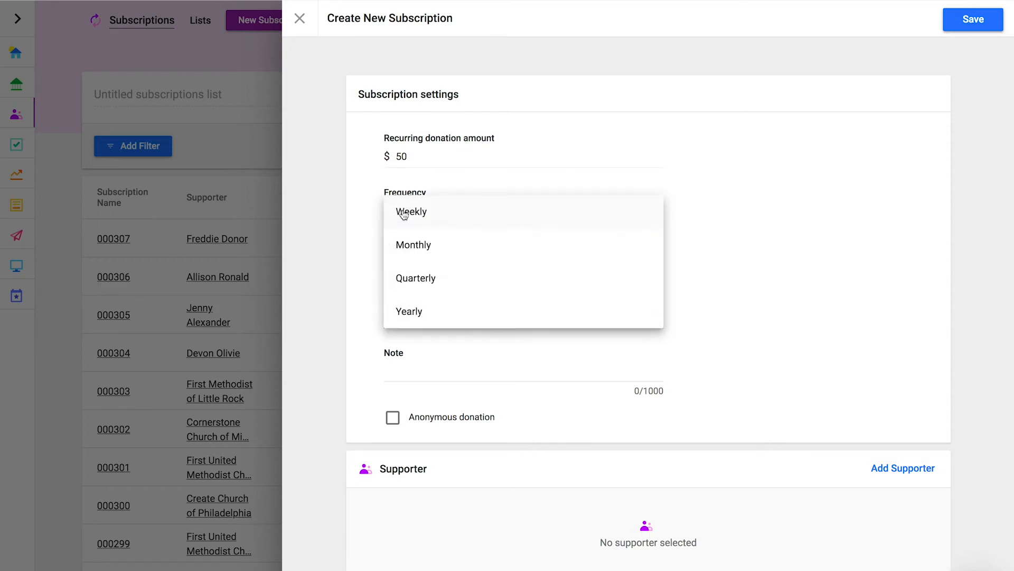
left_click(442, 244)
Try out the currency choices, the note field and the anonymous donation option of the new subscription
left_click(447, 273)
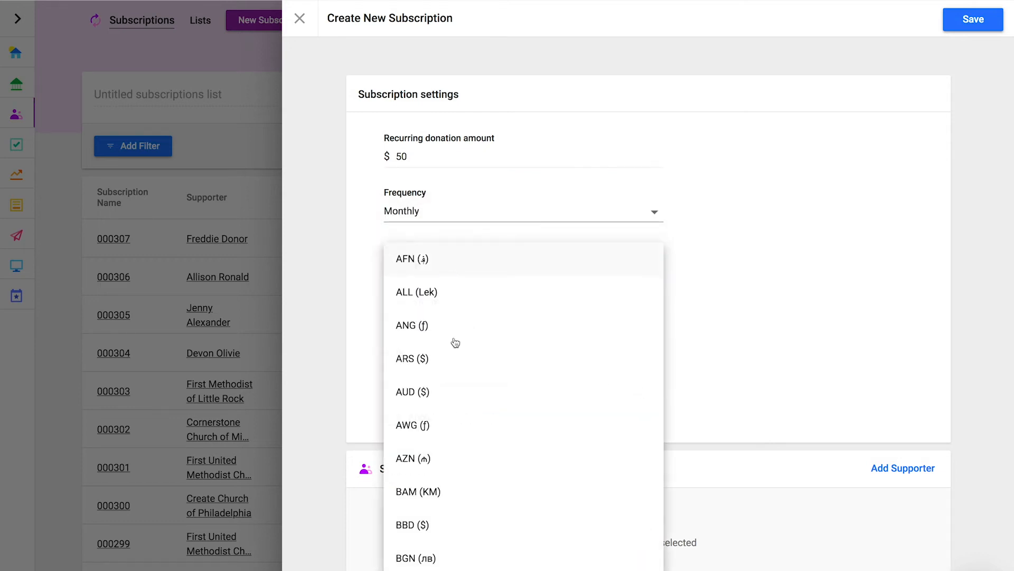
scroll(455, 344, "down", 3)
left_click(359, 324)
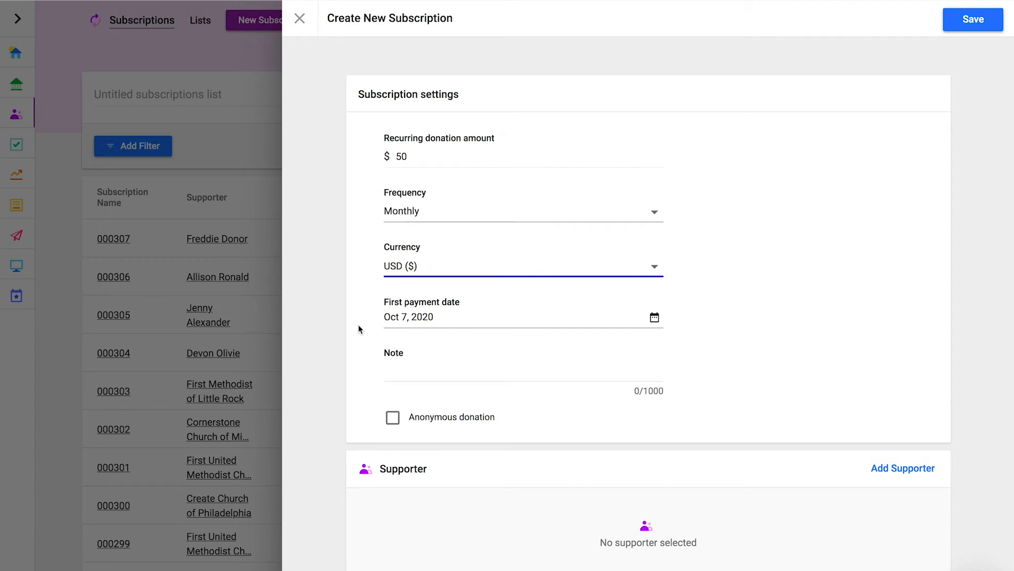
left_click(392, 371)
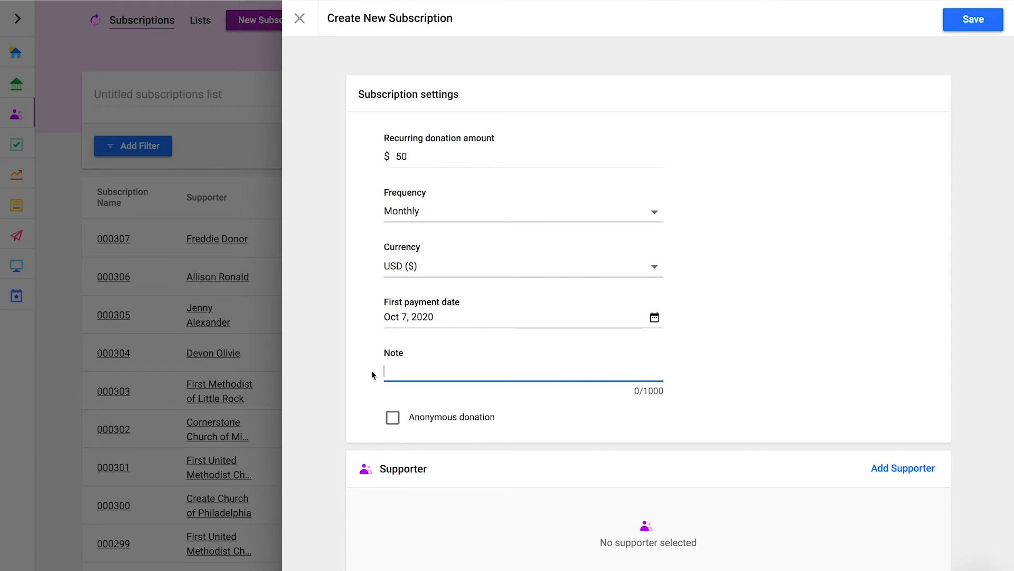
left_click(370, 376)
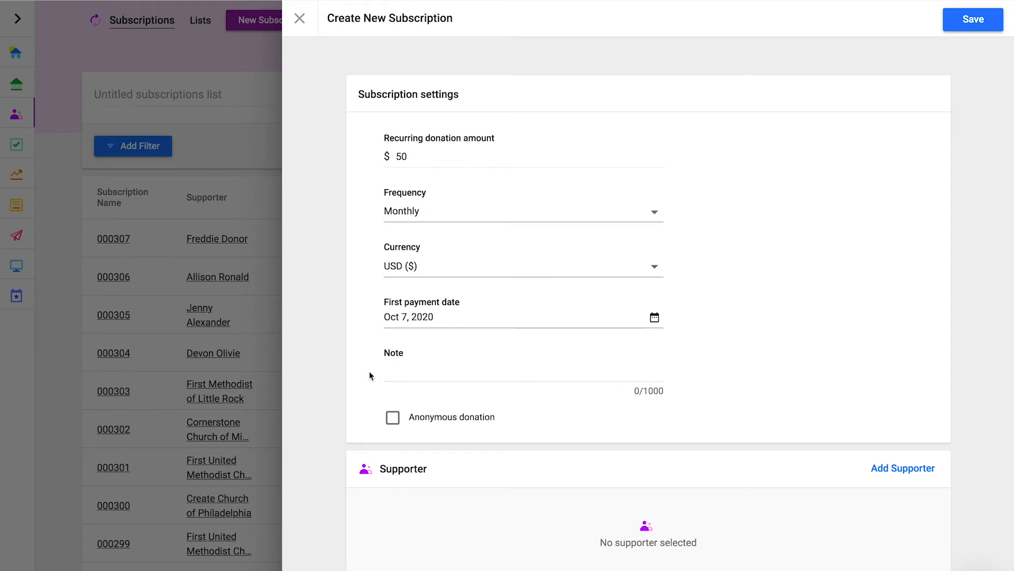
left_click(392, 419)
left_click(392, 420)
Add an existing supporter to the new subscription by searching for the supporter's first name
scroll(368, 422, "down", 3)
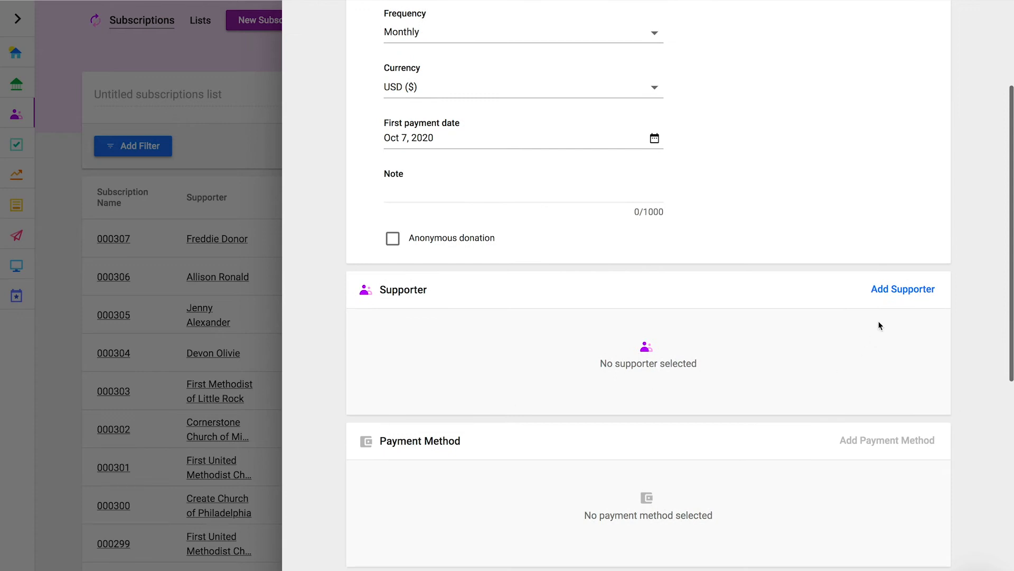
left_click(891, 291)
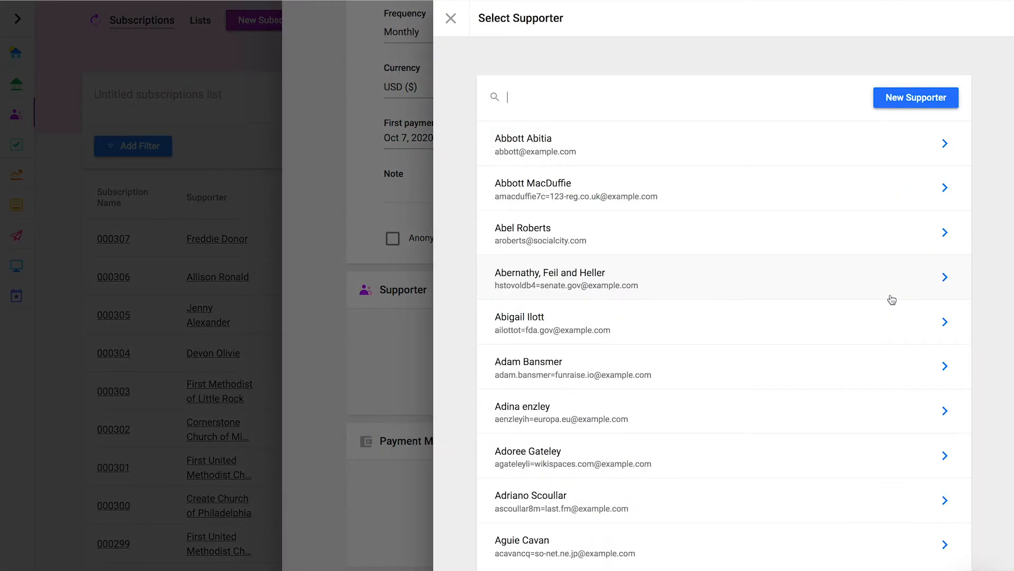
type("devv")
key("BackSpace")
key("BackSpace")
type("bb")
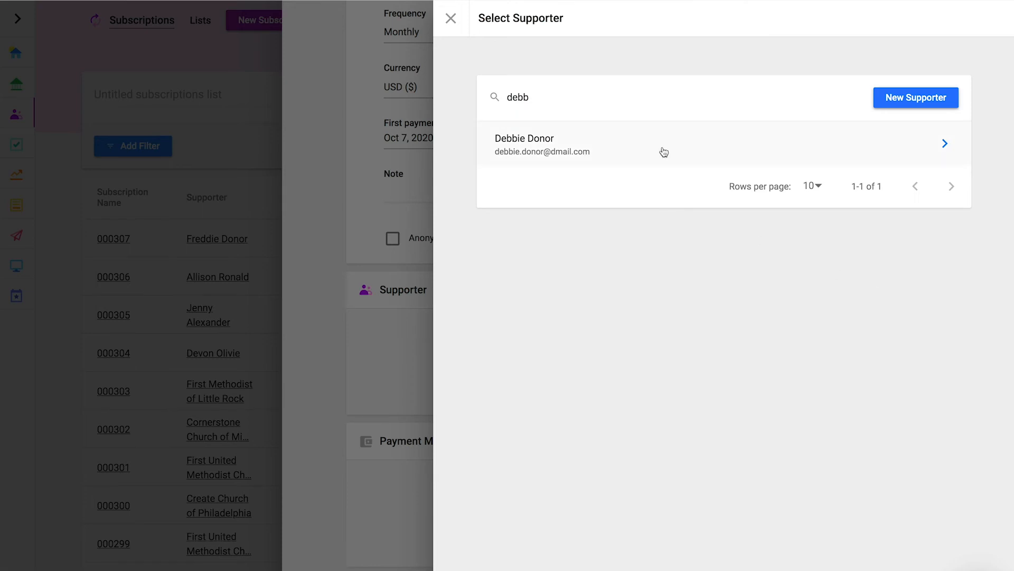
left_click(663, 151)
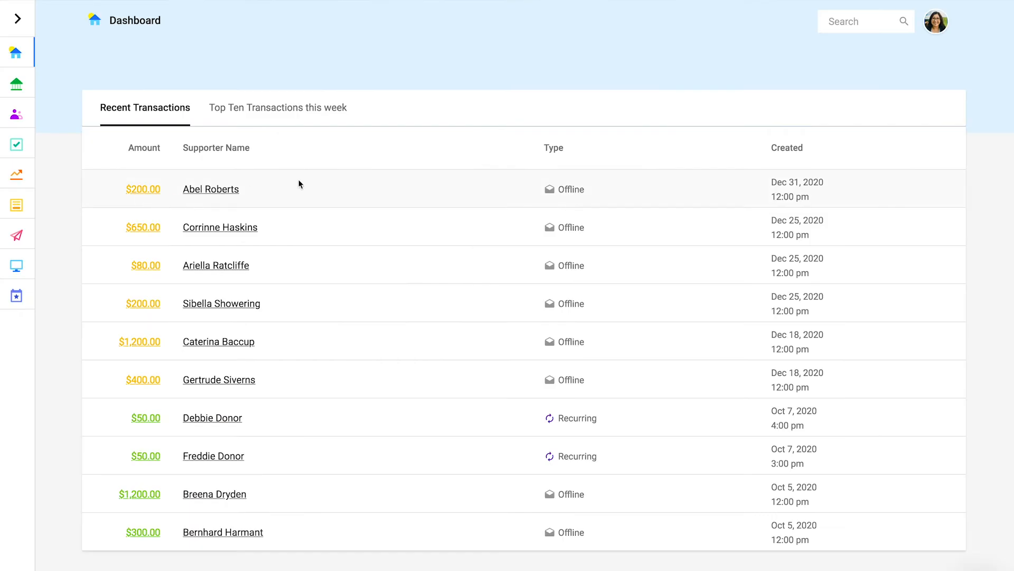
Search from the dashboard for the supporter by first name and open their profile
left_click(848, 22)
type("debbie")
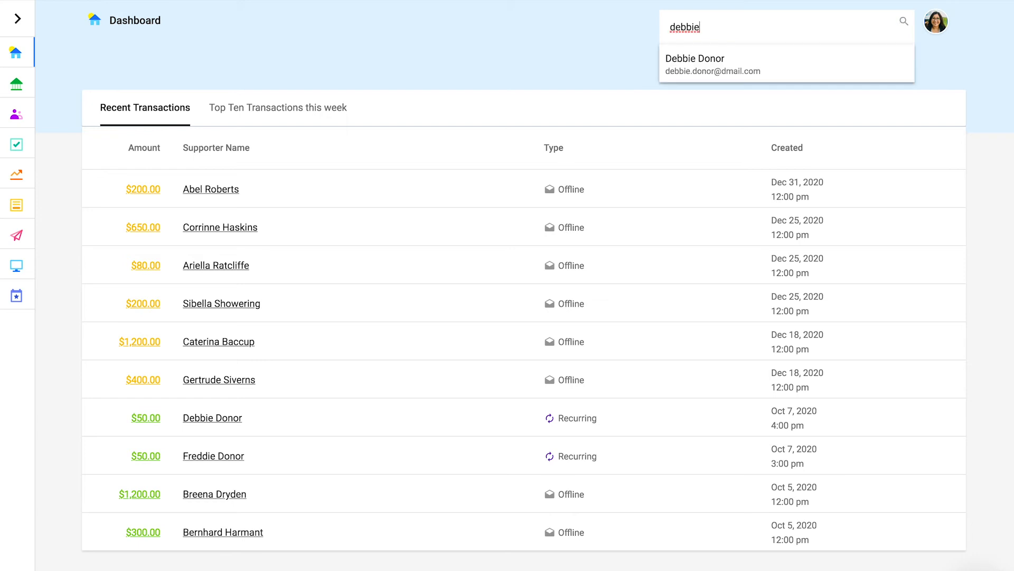
key("Down")
key("Return")
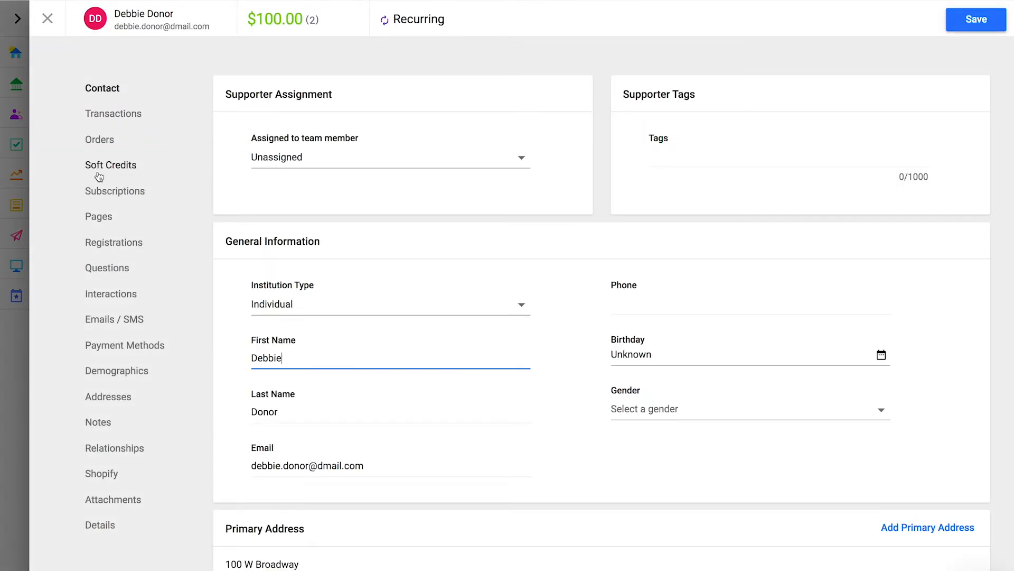
Open the supporter's payment methods and start adding a new payment method
left_click(115, 350)
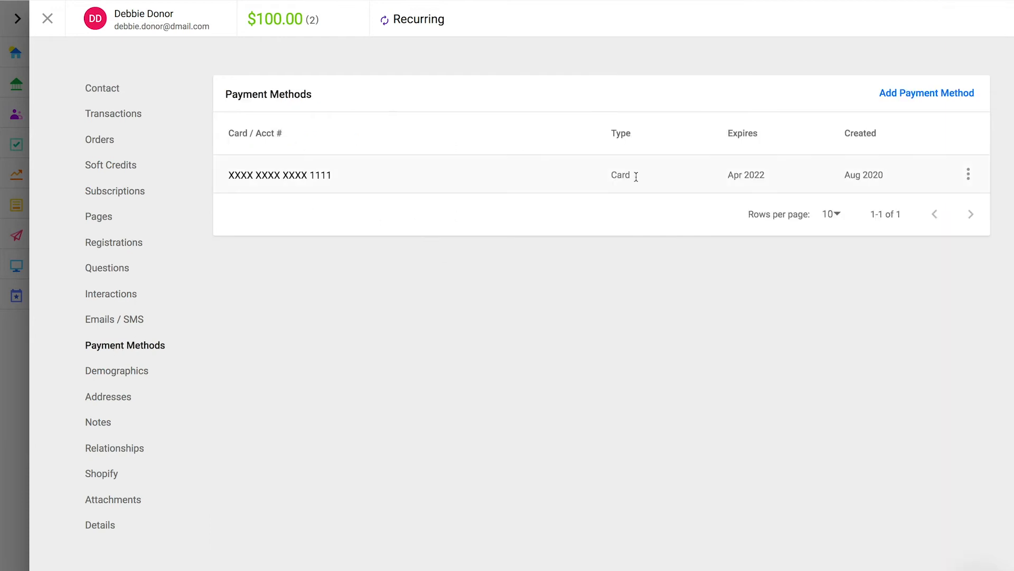
left_click(902, 98)
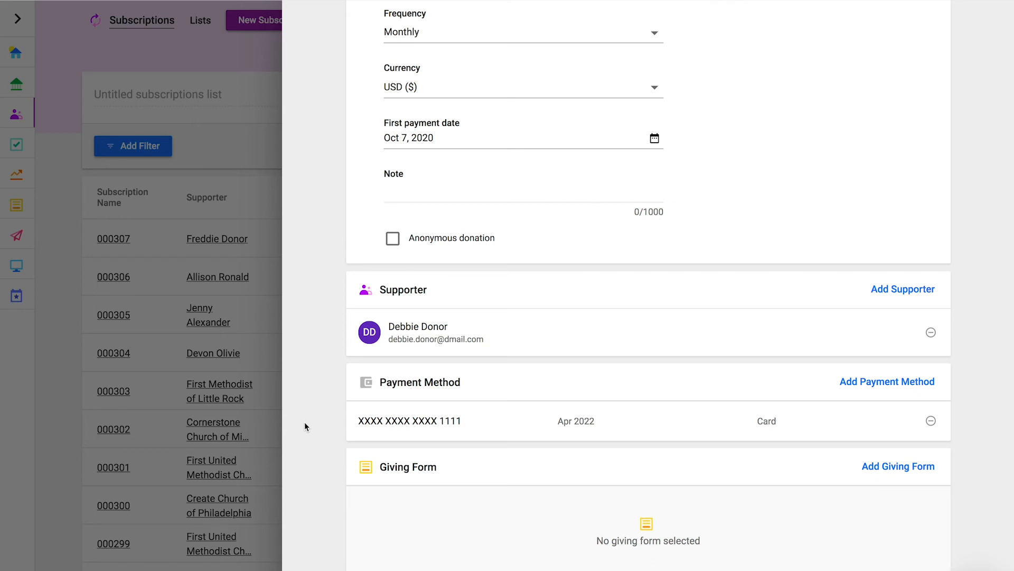
Assign the General Donations giving form to the new subscription
scroll(305, 423, "down", 2)
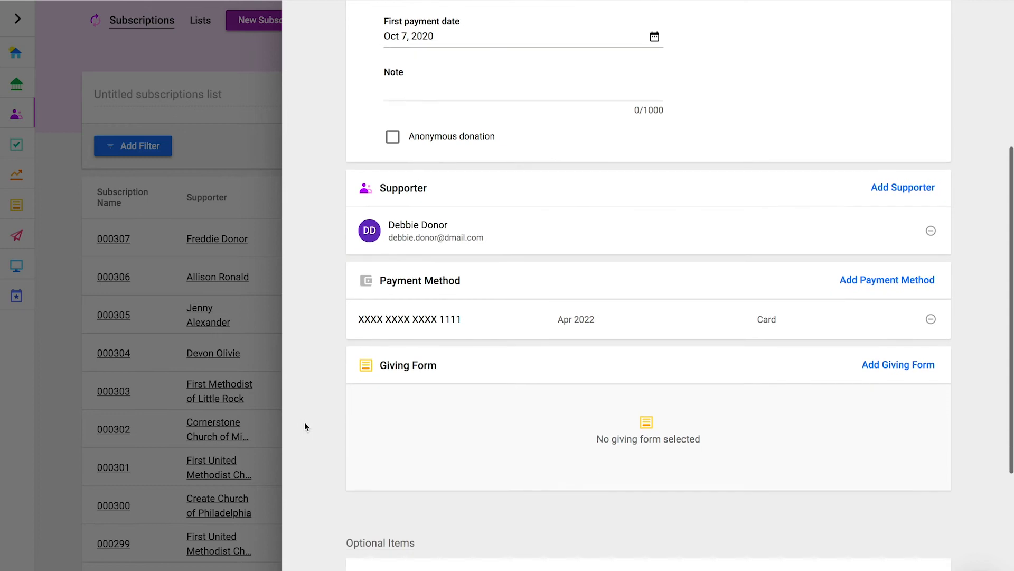
left_click(914, 364)
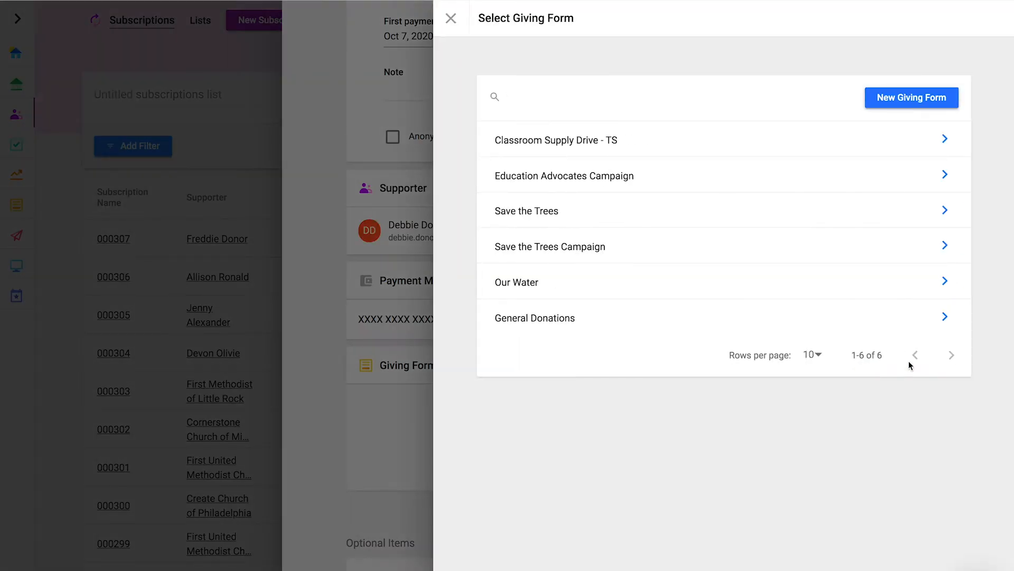
left_click(781, 317)
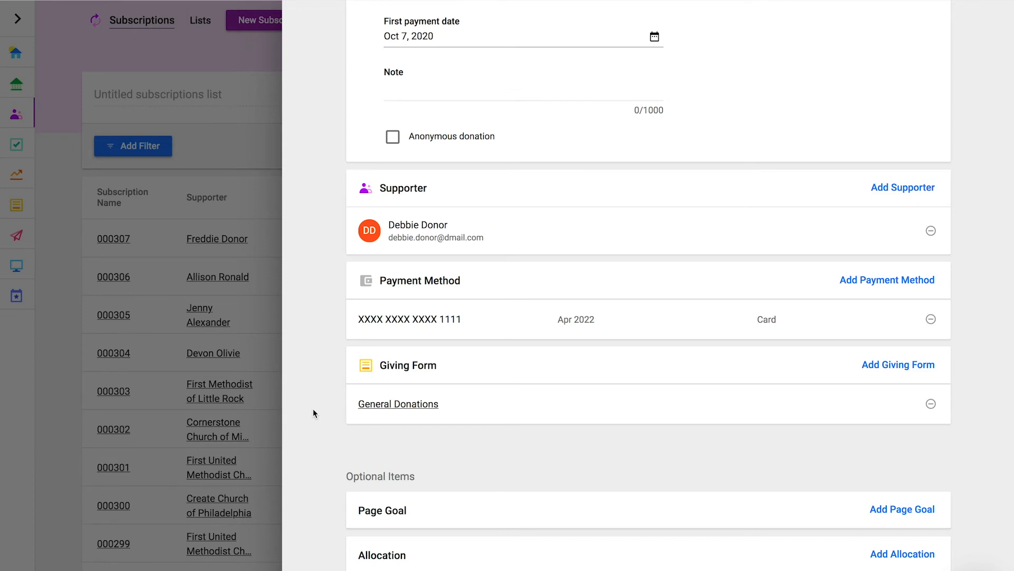
Try out the optional transaction tags and dedication settings of the new subscription, leaving both unused
scroll(313, 408, "down", 5)
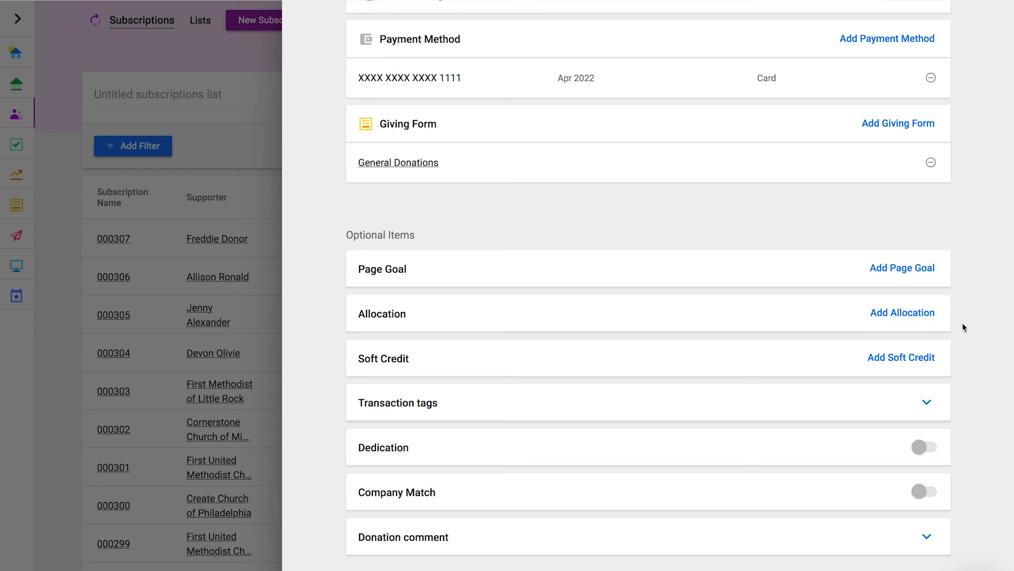
left_click(927, 403)
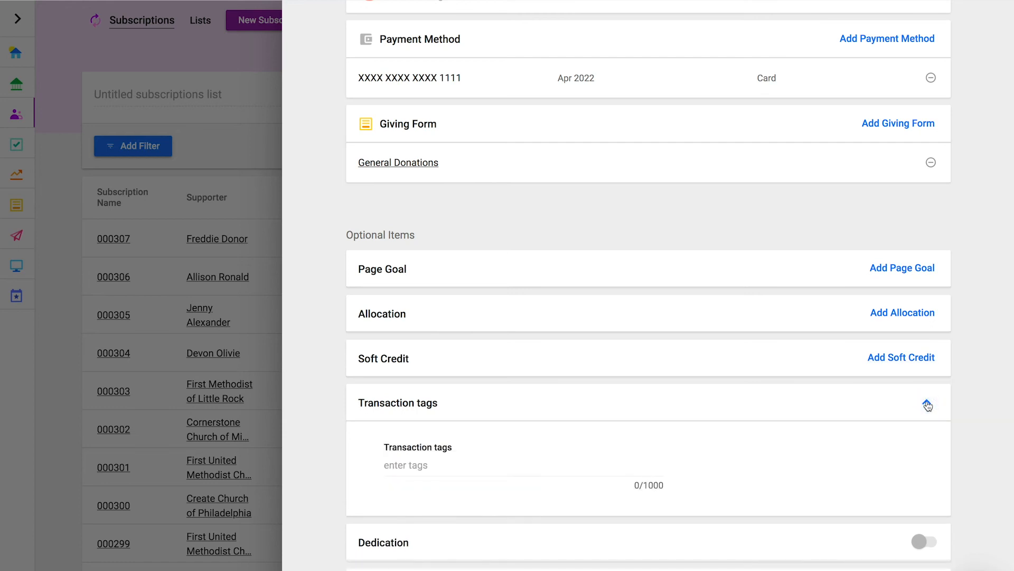
left_click(928, 404)
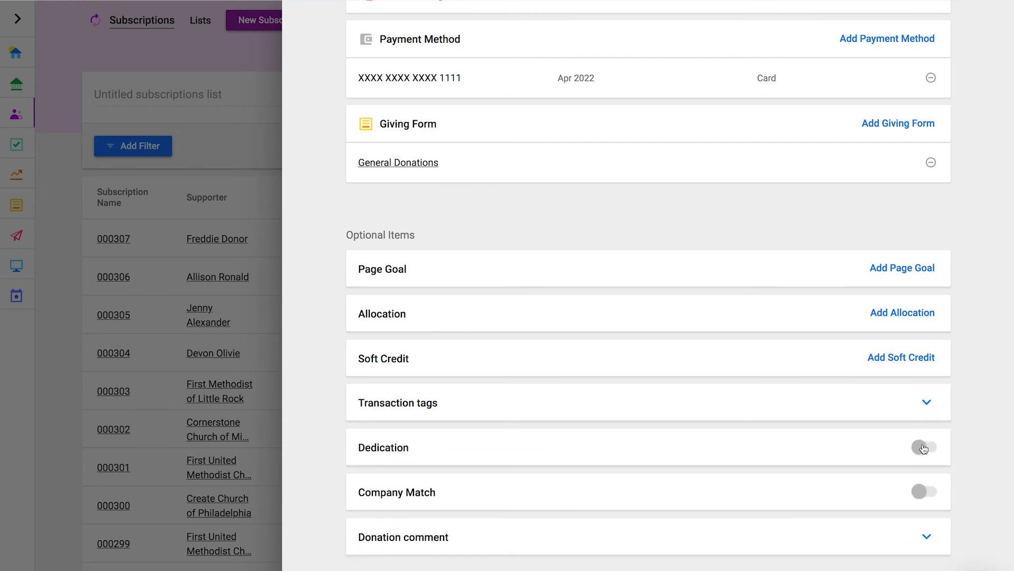
left_click(923, 448)
scroll(922, 448, "down", 5)
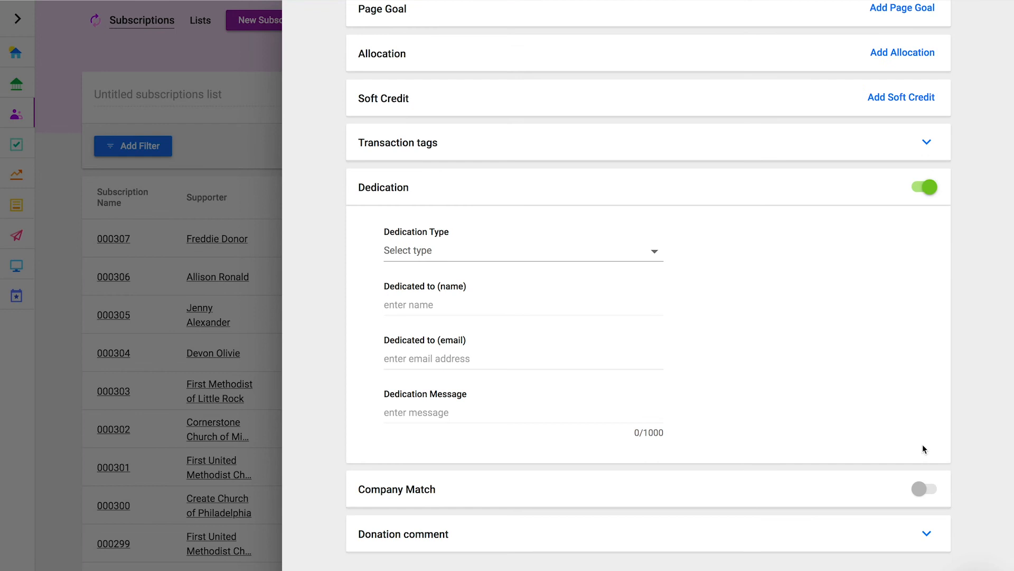
left_click(411, 359)
left_click(930, 187)
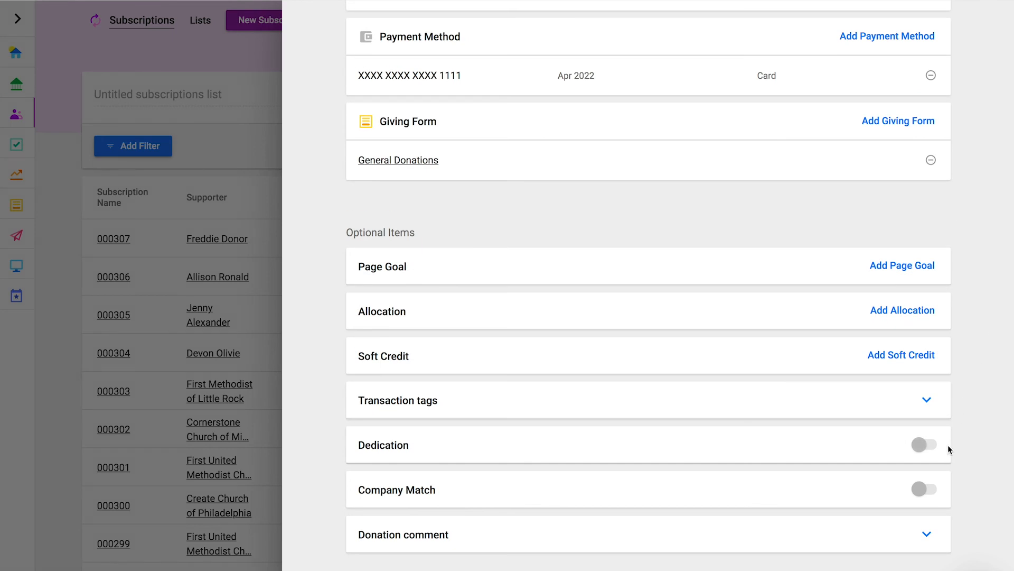
Try out the optional company match and donation comment settings of the new subscription, leaving both unused
left_click(928, 488)
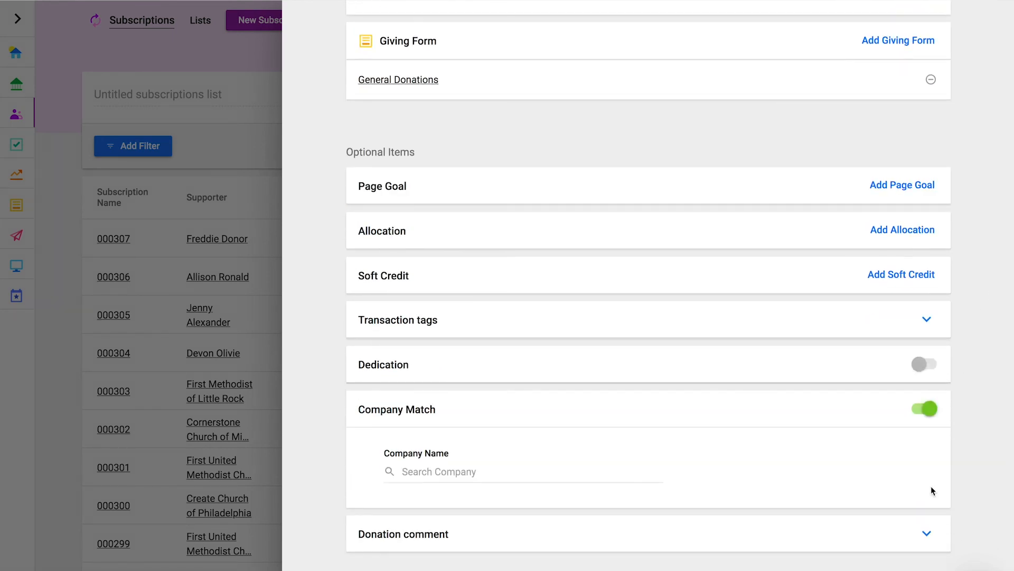
left_click(929, 410)
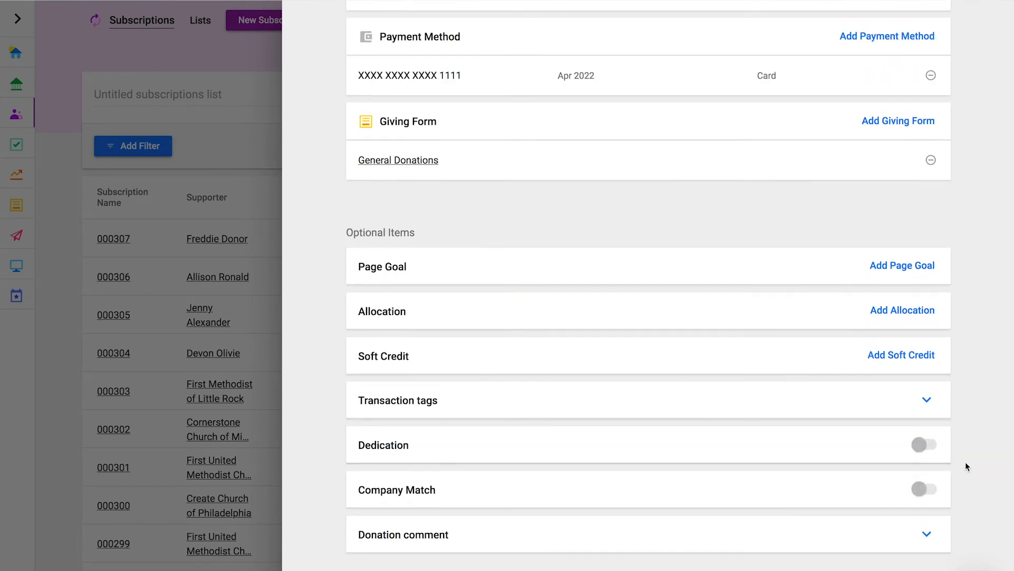
left_click(931, 530)
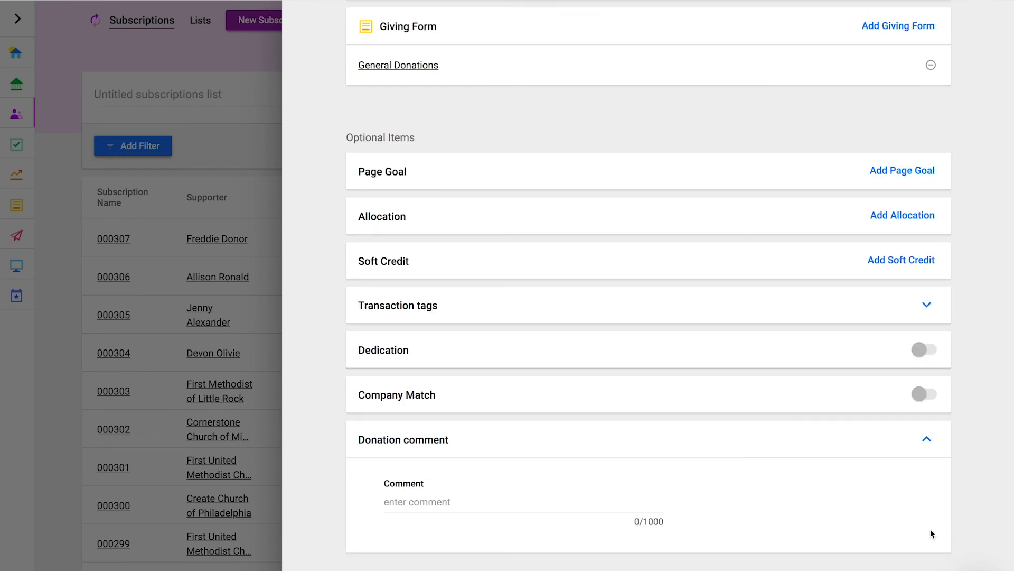
left_click(928, 443)
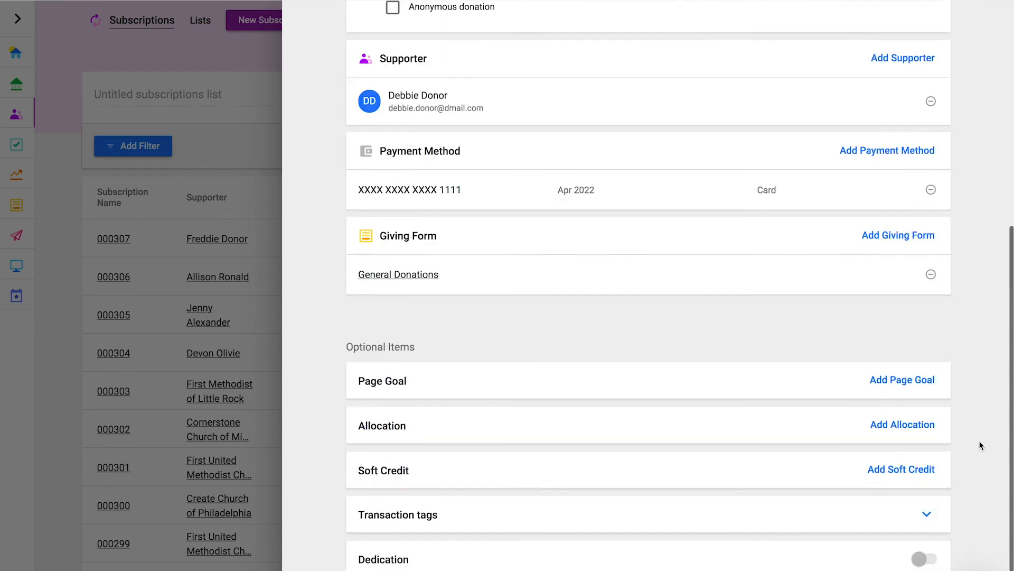
Save the new subscription and open it from the subscriptions list to check its settings
scroll(980, 445, "up", 8)
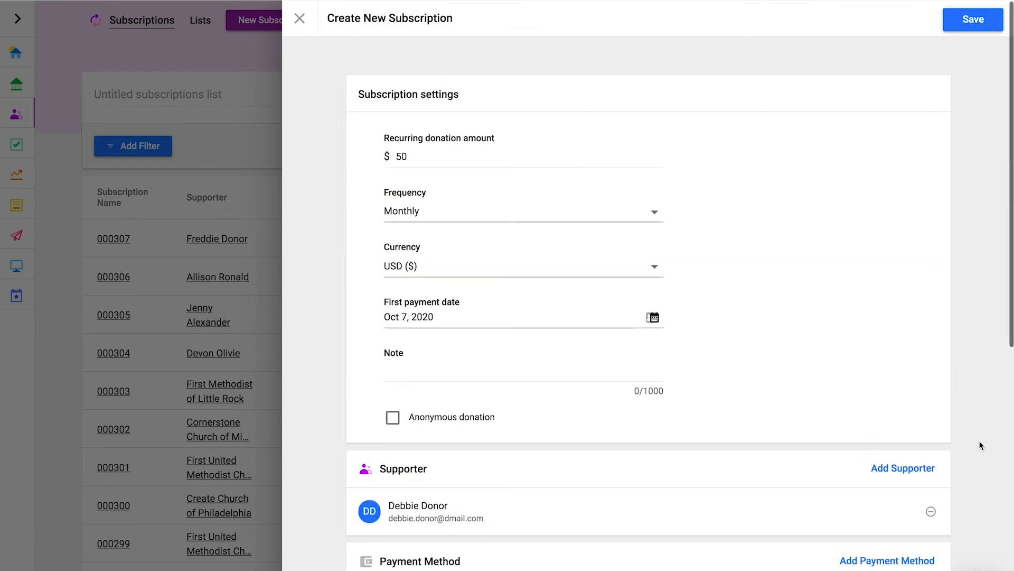
left_click(951, 24)
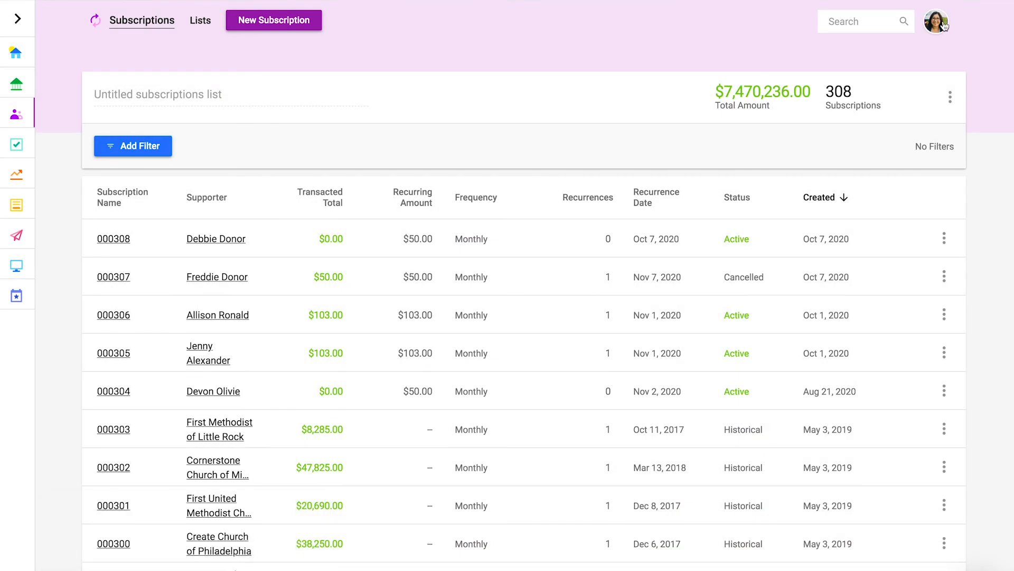
left_click(119, 242)
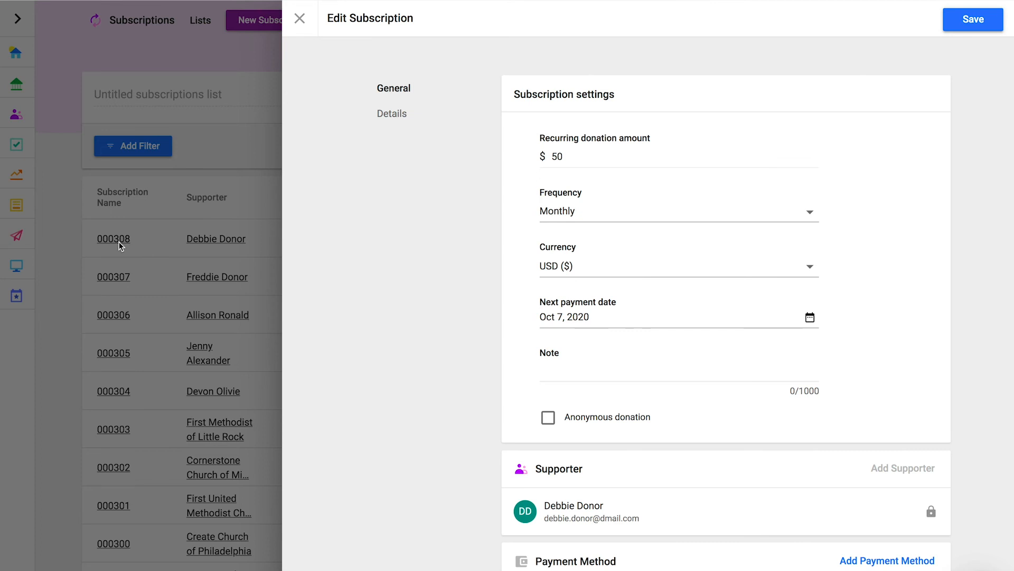
left_click(82, 245)
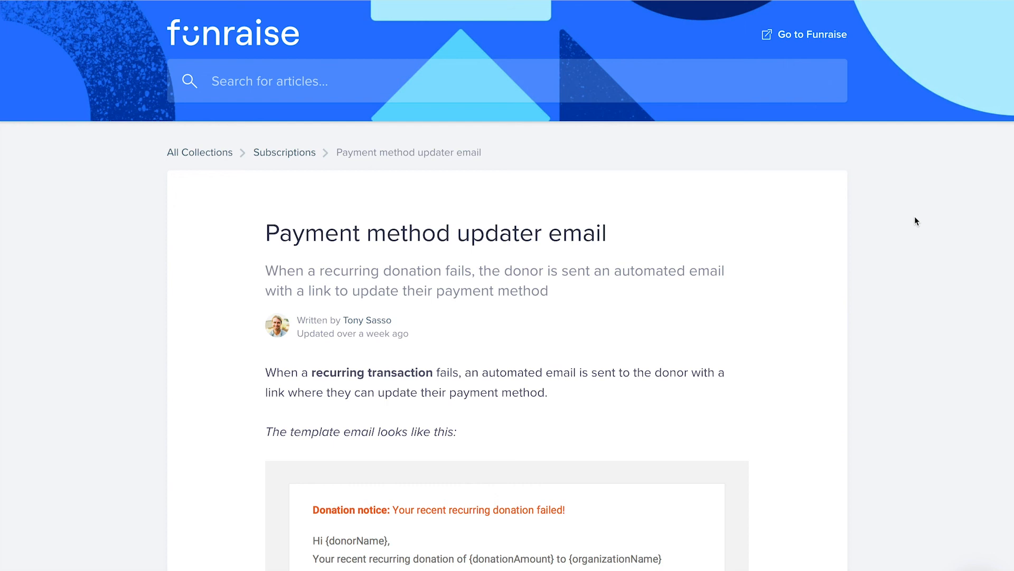
Read the help article about the payment method updater email, including its template email
scroll(914, 217, "down", 3)
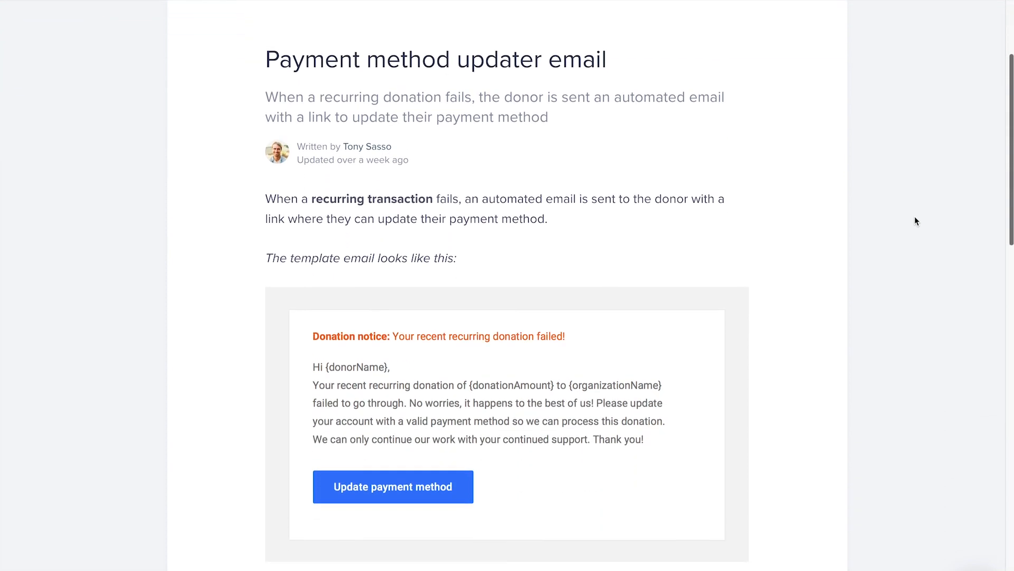
scroll(915, 221, "down", 8)
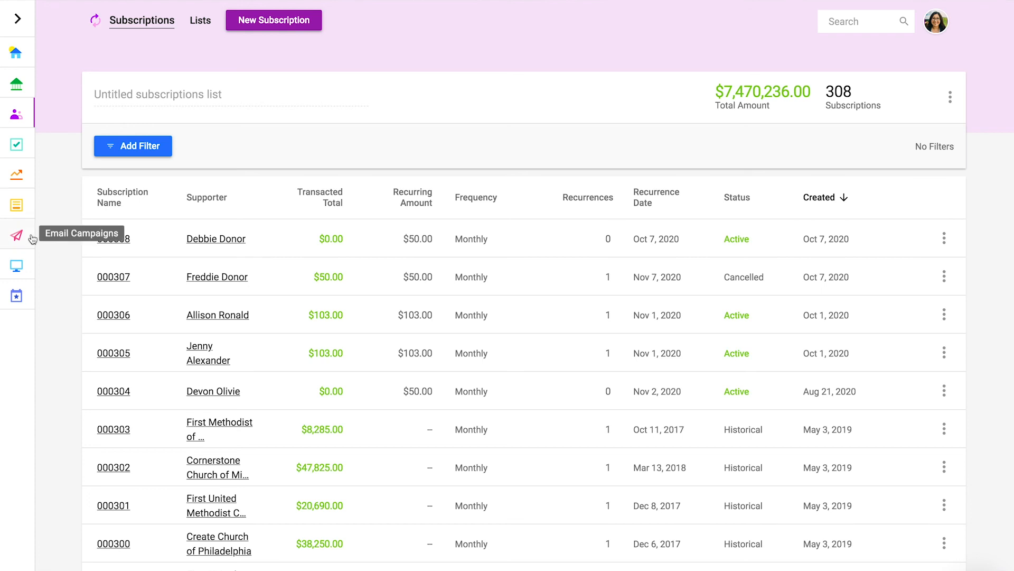
In the Expiring Recurring Donor email campaign, enable the emails sent 60 days and 30 days before a recurring card expires
left_click(17, 234)
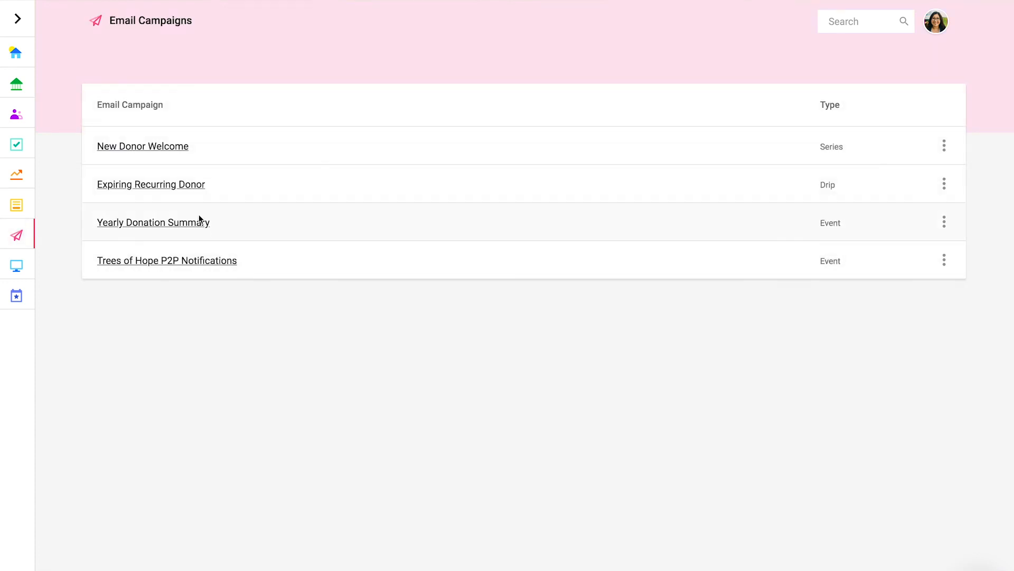
left_click(175, 192)
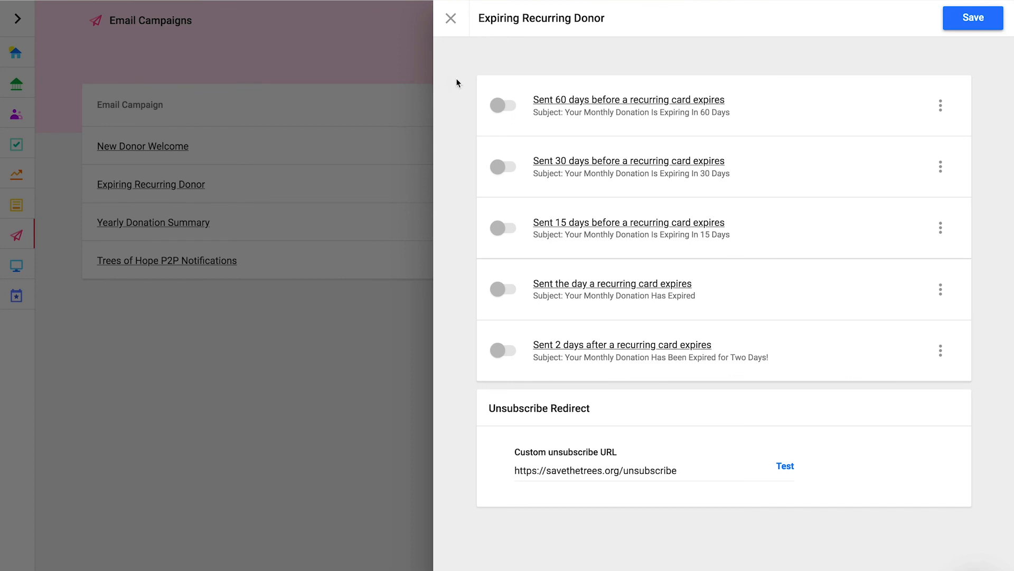
left_click(499, 107)
left_click(499, 167)
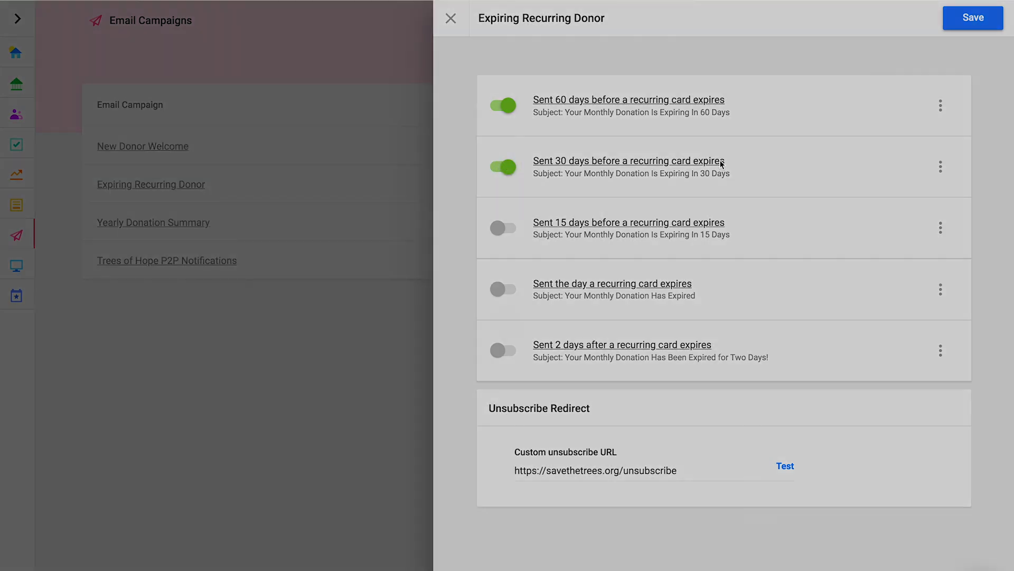
Review the design, body text and button settings of the email sent 30 days before a recurring card expires, and save it
left_click(722, 161)
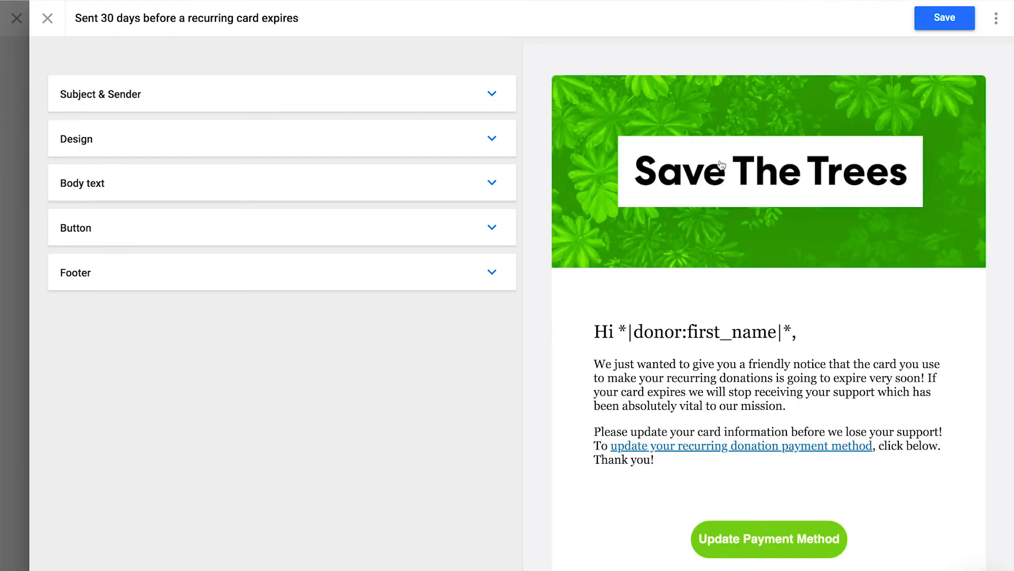
left_click(492, 138)
left_click(492, 138)
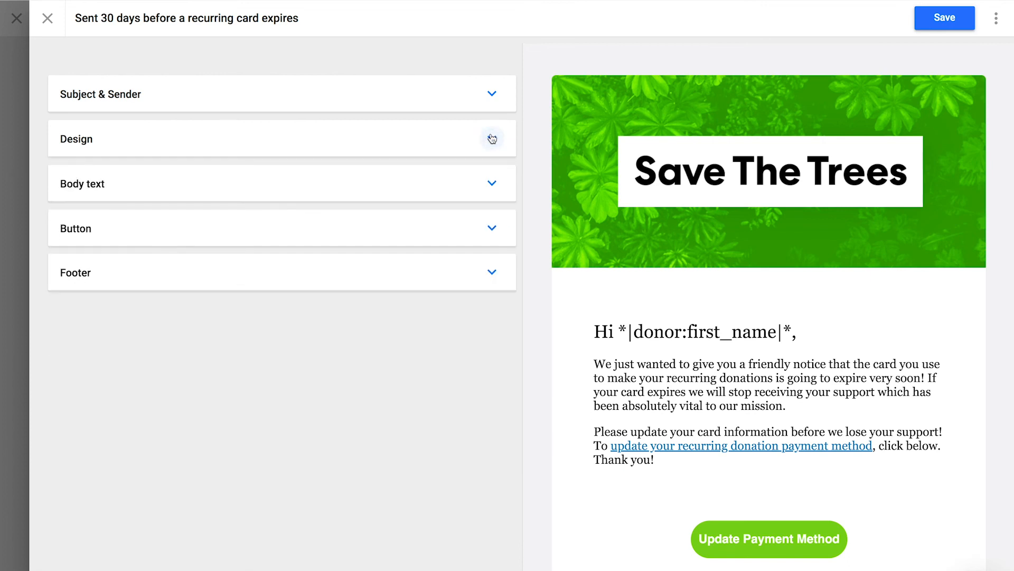
left_click(491, 183)
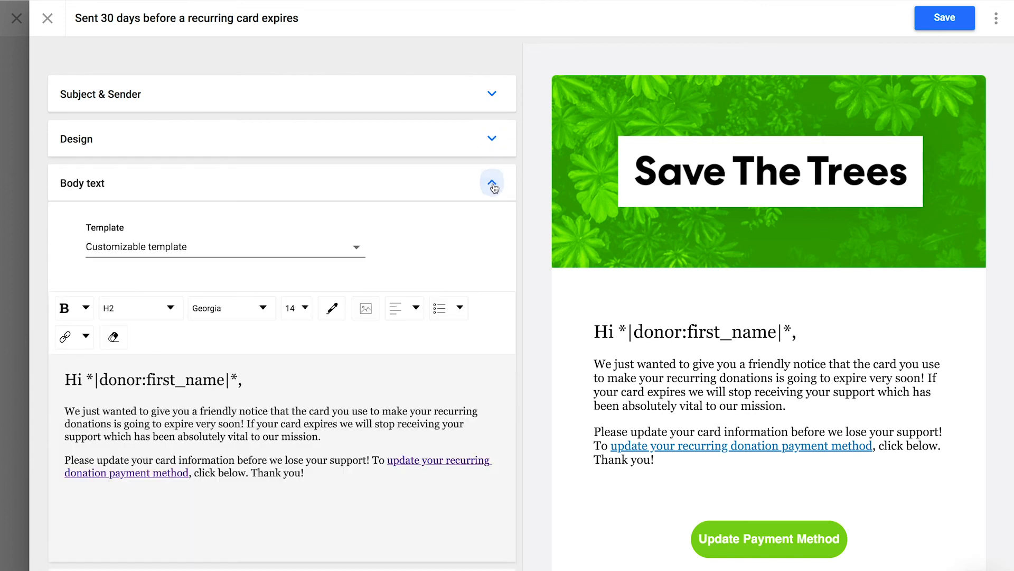
left_click(492, 182)
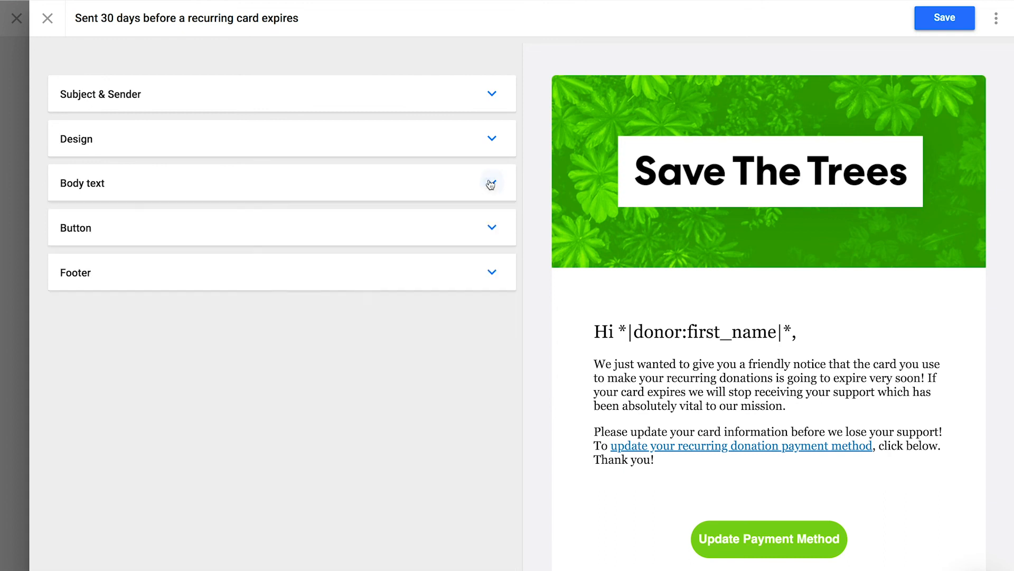
left_click(492, 227)
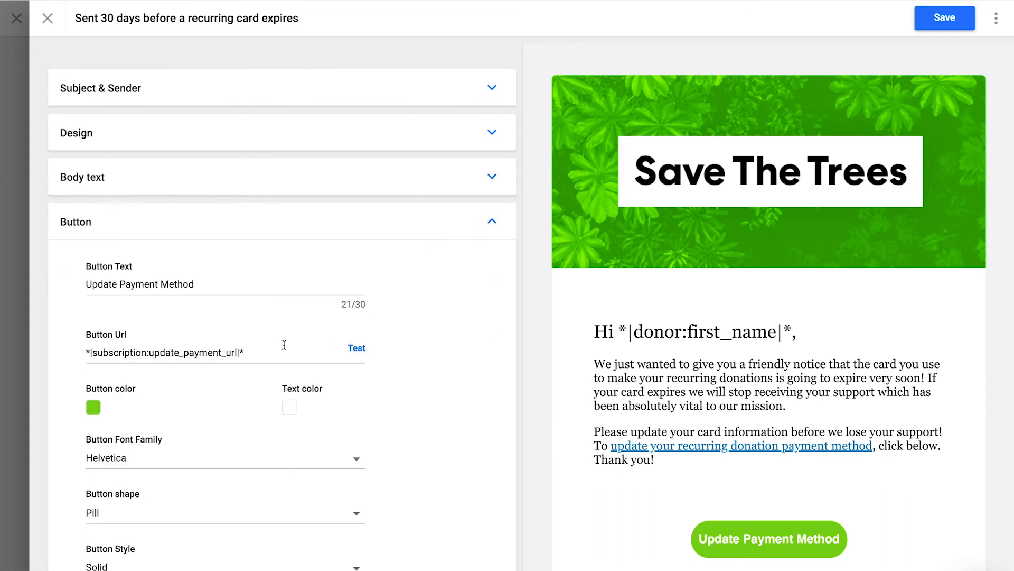
left_click(492, 223)
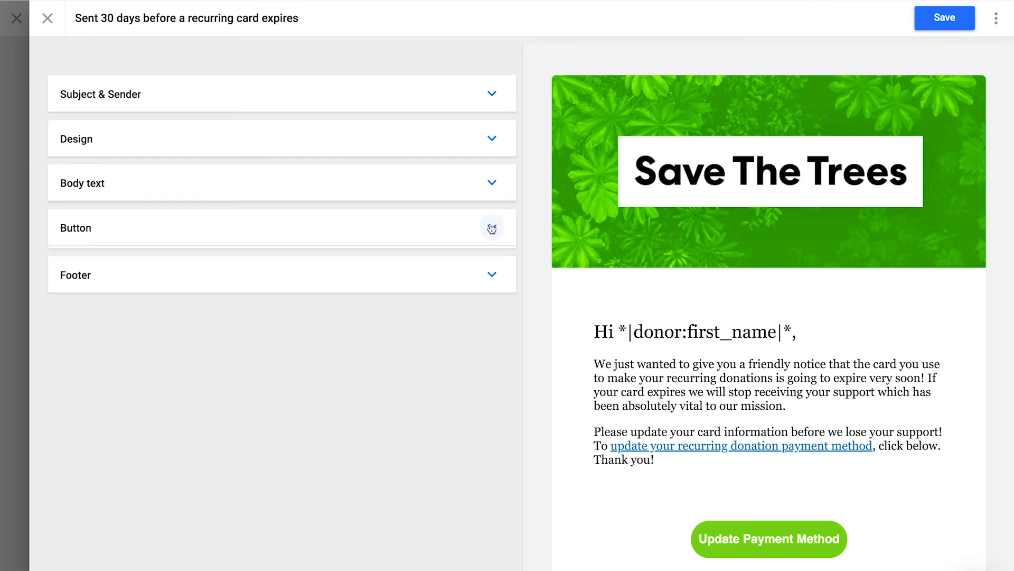
left_click(934, 23)
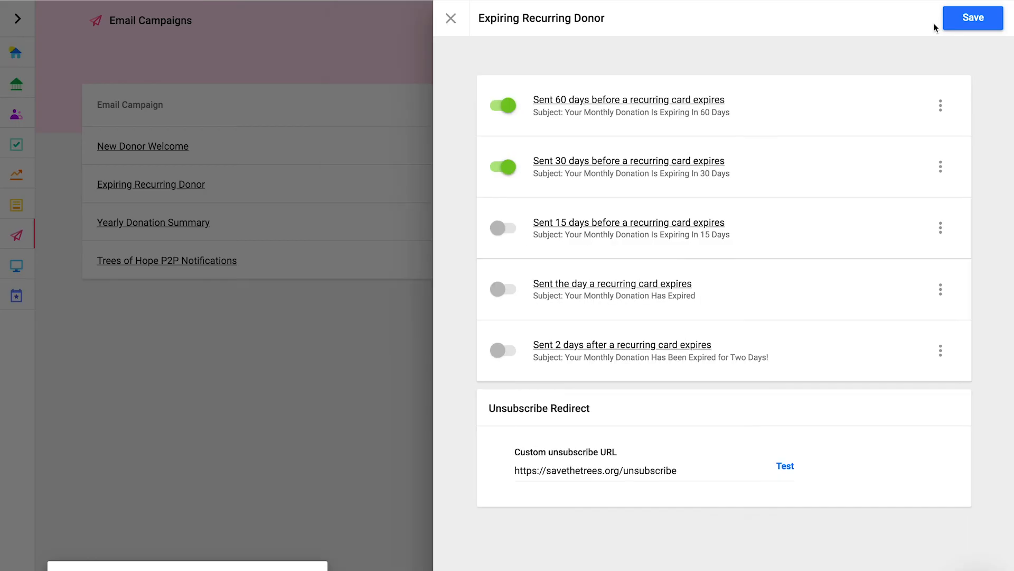